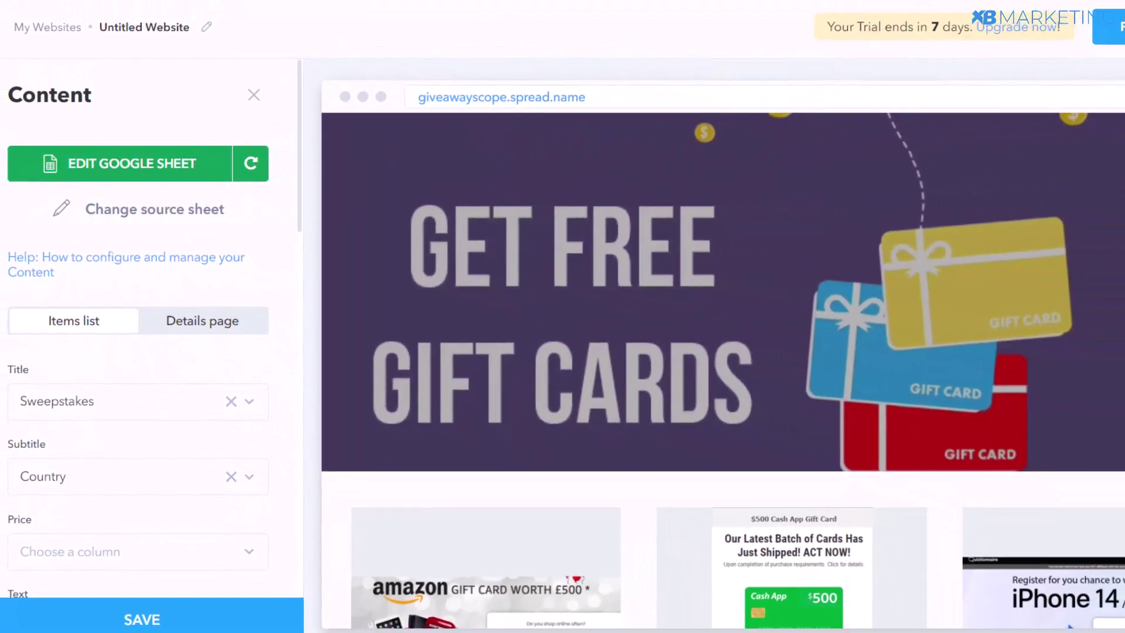
# - Look through the gift card website's preview and start creating a new website
pyautogui.scroll(-10, 723, 371)
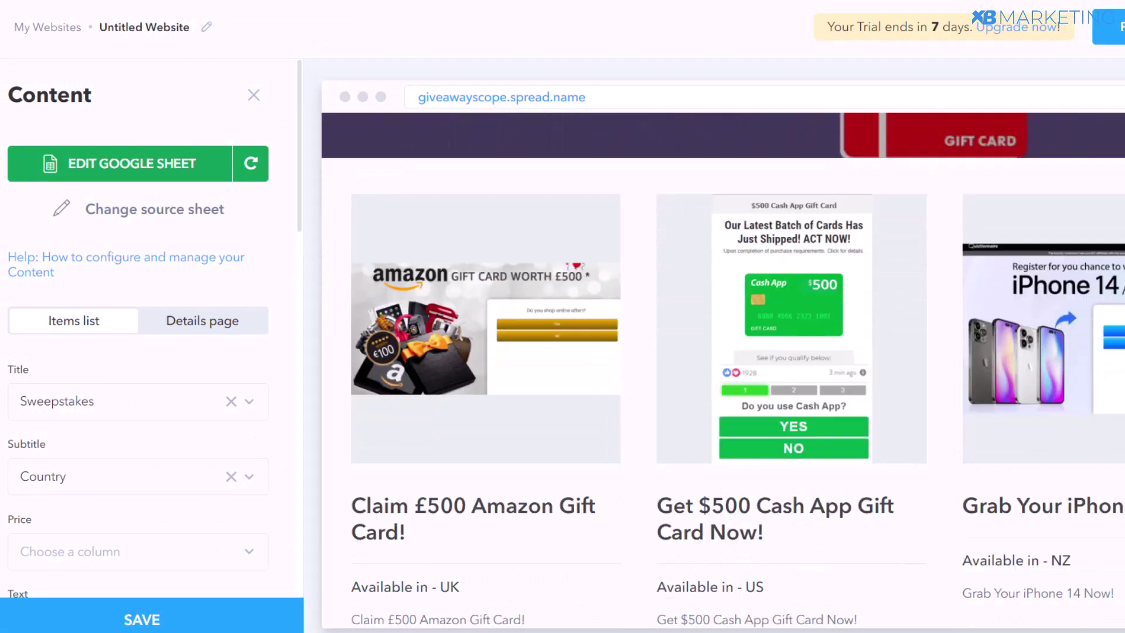
pyautogui.scroll(7, 723, 371)
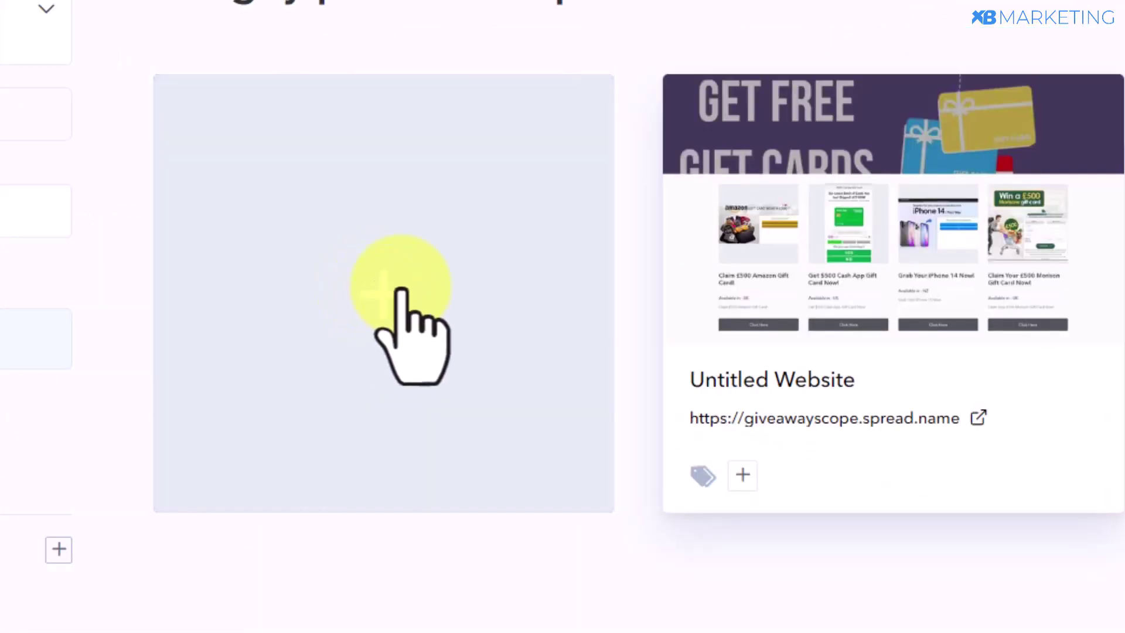
pyautogui.click(380, 295)
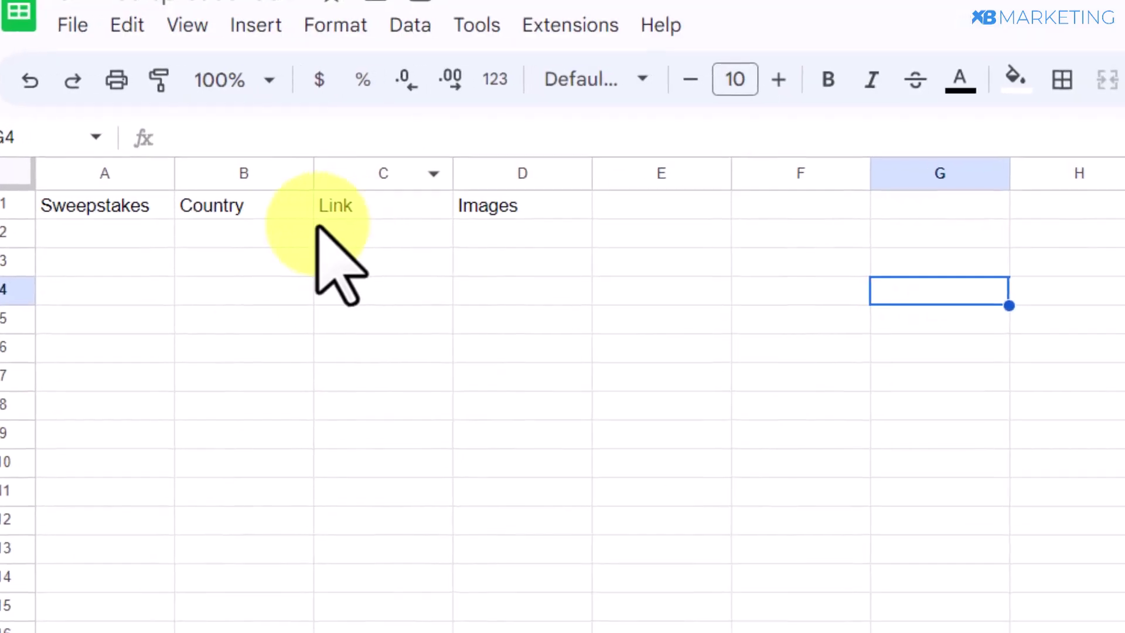
# - Search the My Offers list for "win"
pyautogui.click(273, 350)
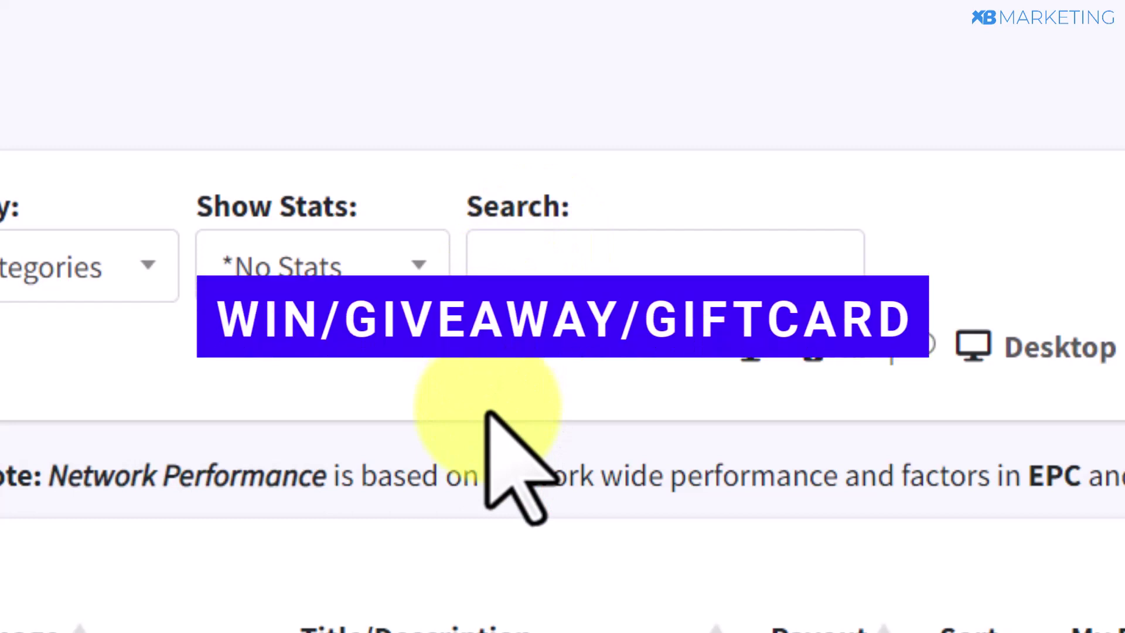
pyautogui.click(516, 289)
pyautogui.write('win')
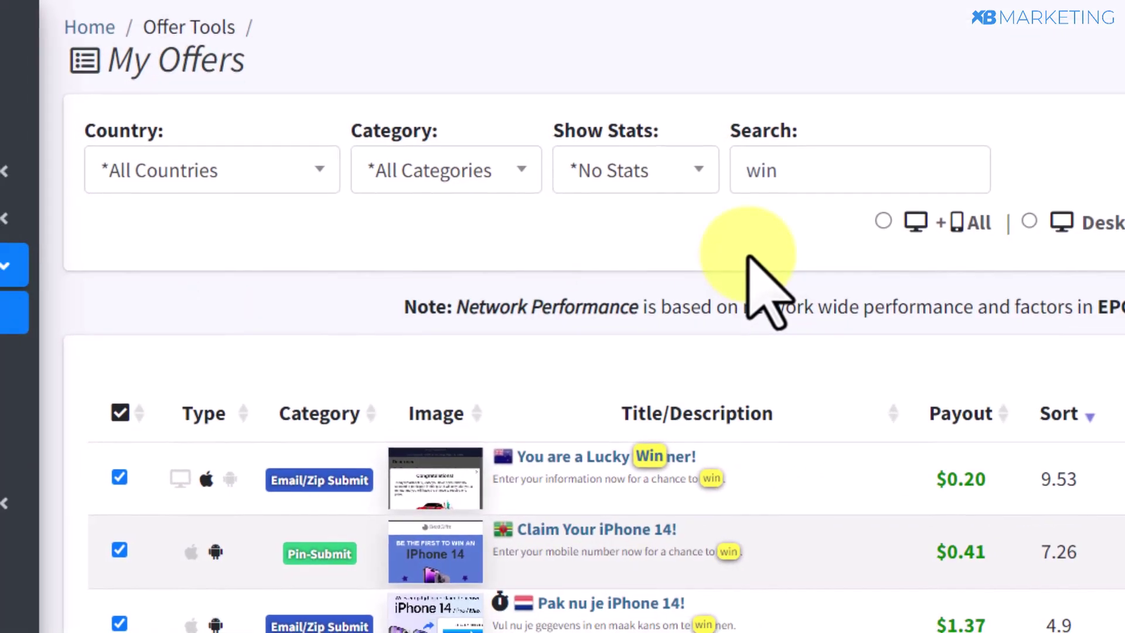
# - Sort the matching offers by highest payout and open the Android "Claim Your Samsung Galaxy S23!" offer for New Zealand
pyautogui.scroll(-5, 744, 235)
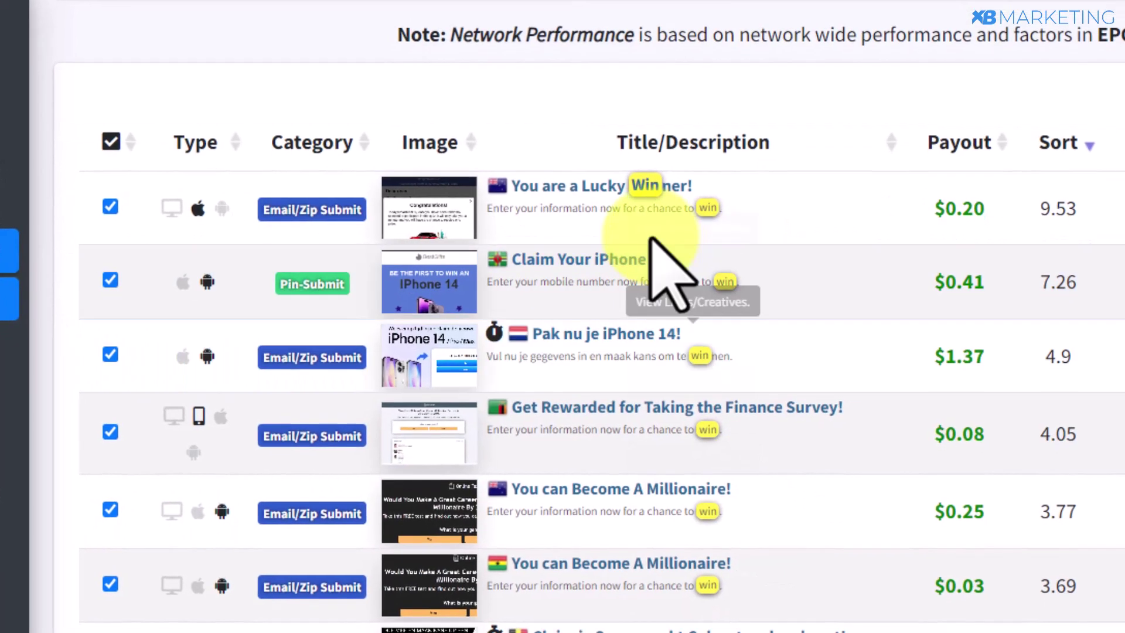
pyautogui.scroll(-4, 629, 343)
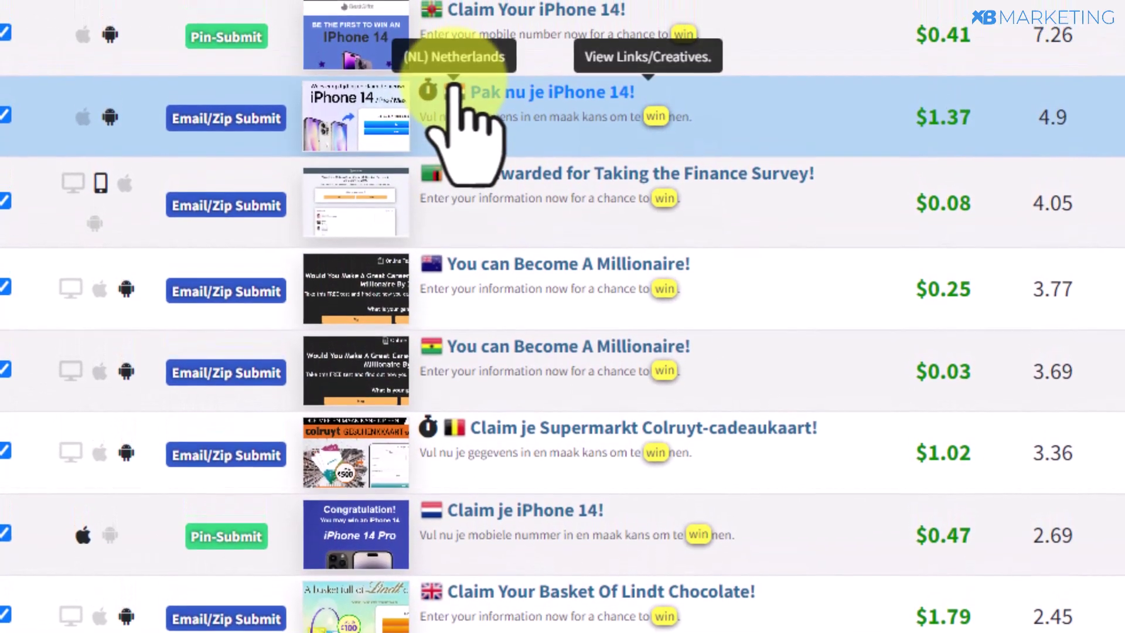
pyautogui.scroll(-15, 450, 36)
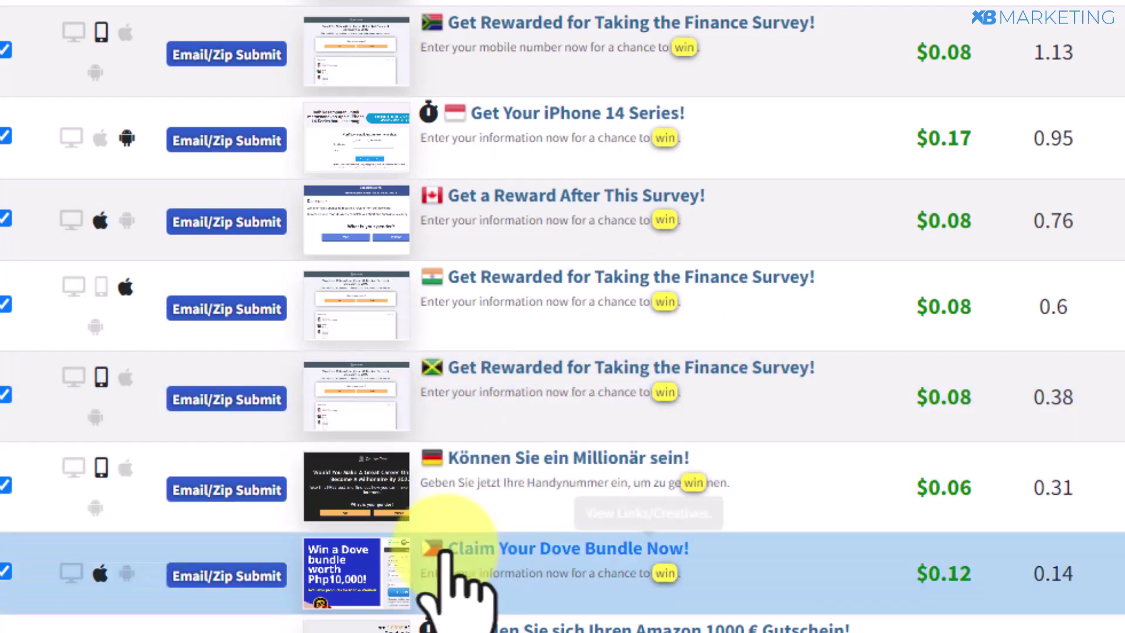
pyautogui.scroll(-6, 434, 554)
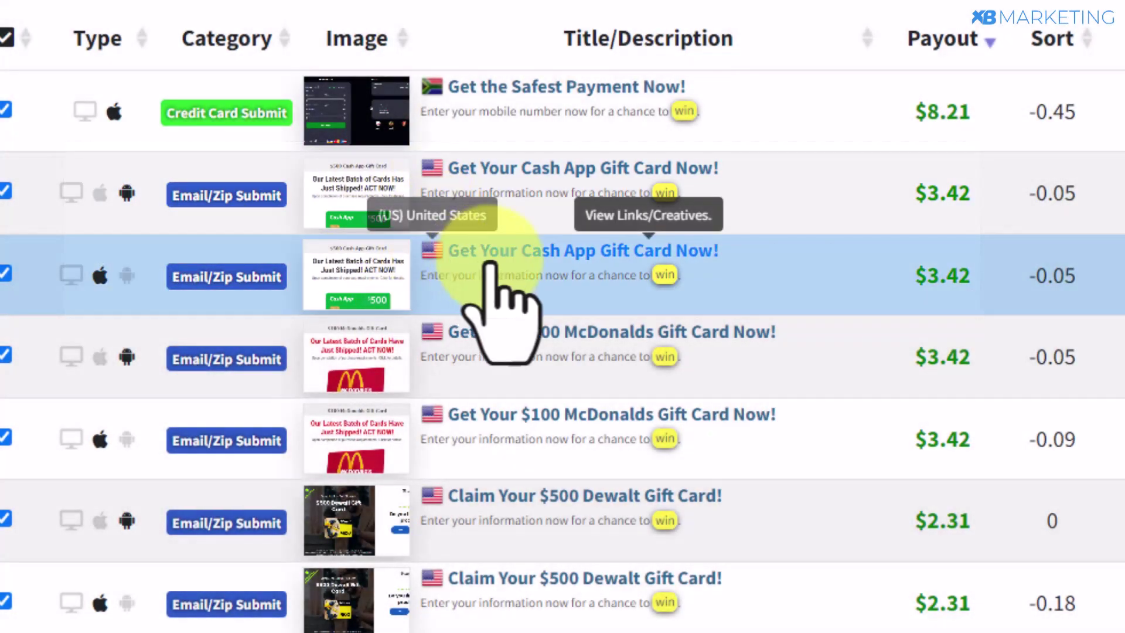
pyautogui.scroll(-20, 498, 284)
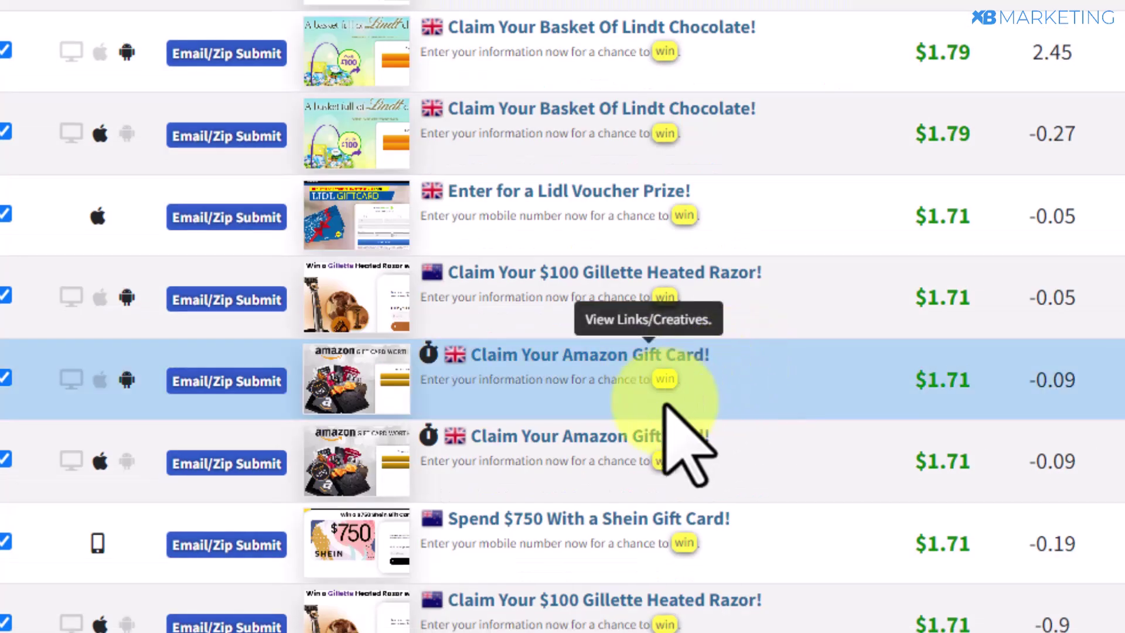
pyautogui.scroll(3, 469, 246)
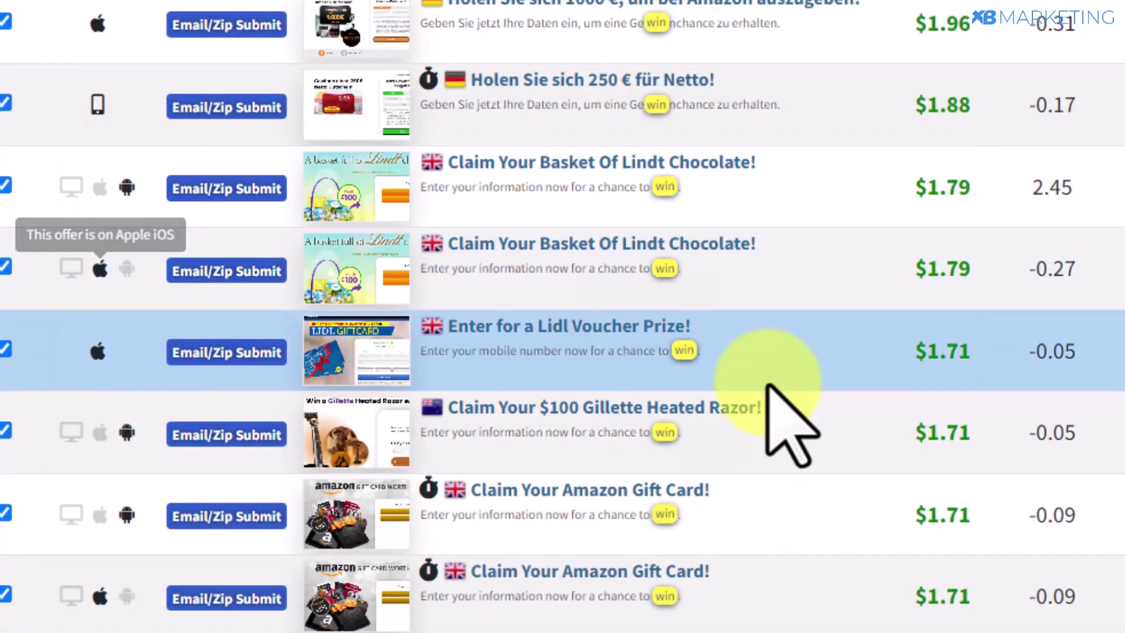
pyautogui.scroll(-5, 621, 352)
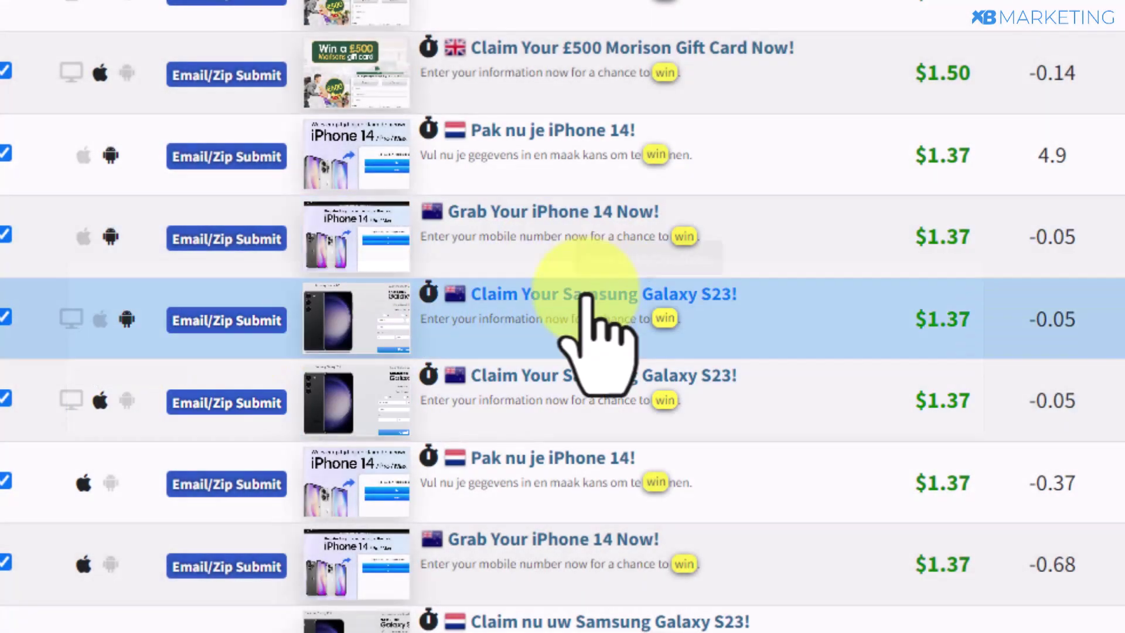
pyautogui.click(584, 297)
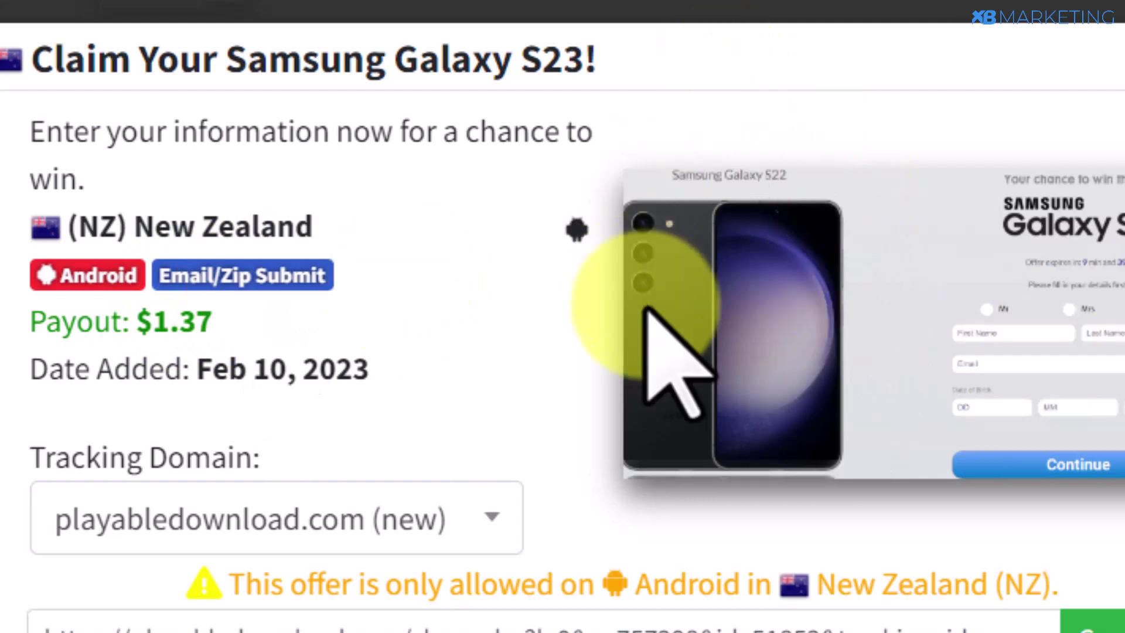
# - Copy the offer's title into the first row under Sweepstakes and enter "Available in - NZ" under Country
pyautogui.moveTo(600, 58); pyautogui.dragTo(1, 62)
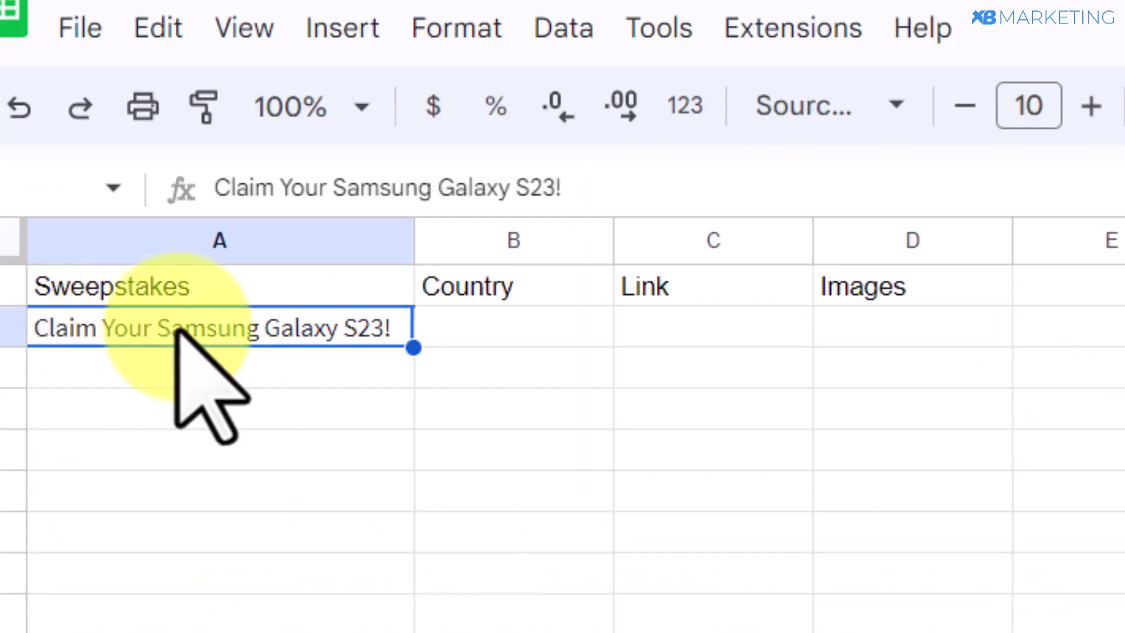
pyautogui.click(252, 375)
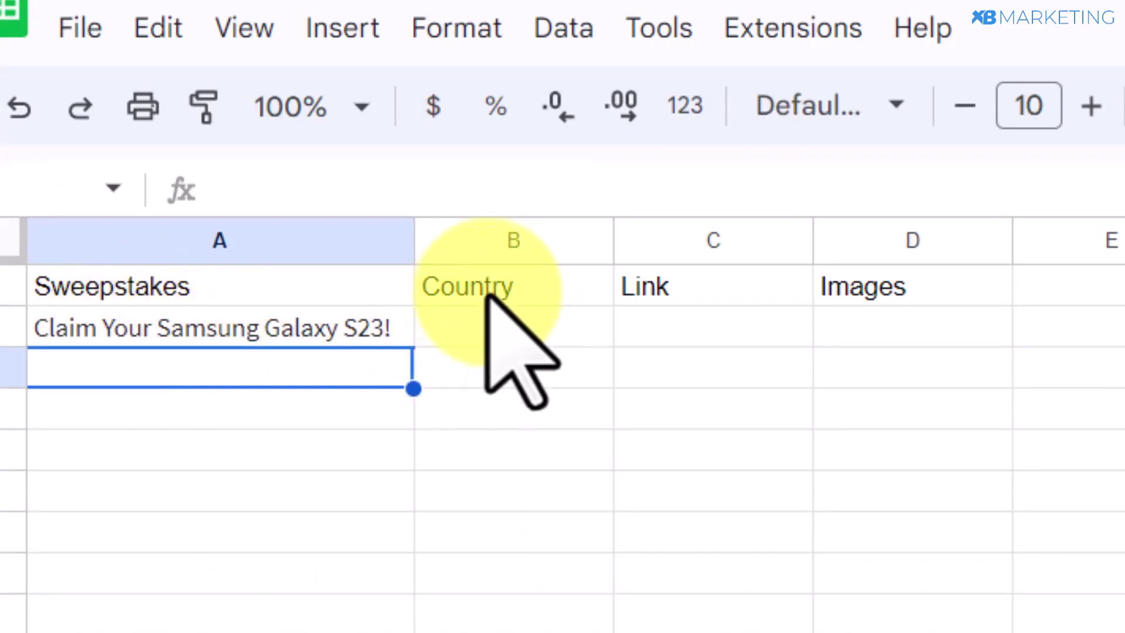
pyautogui.doubleClick(449, 331)
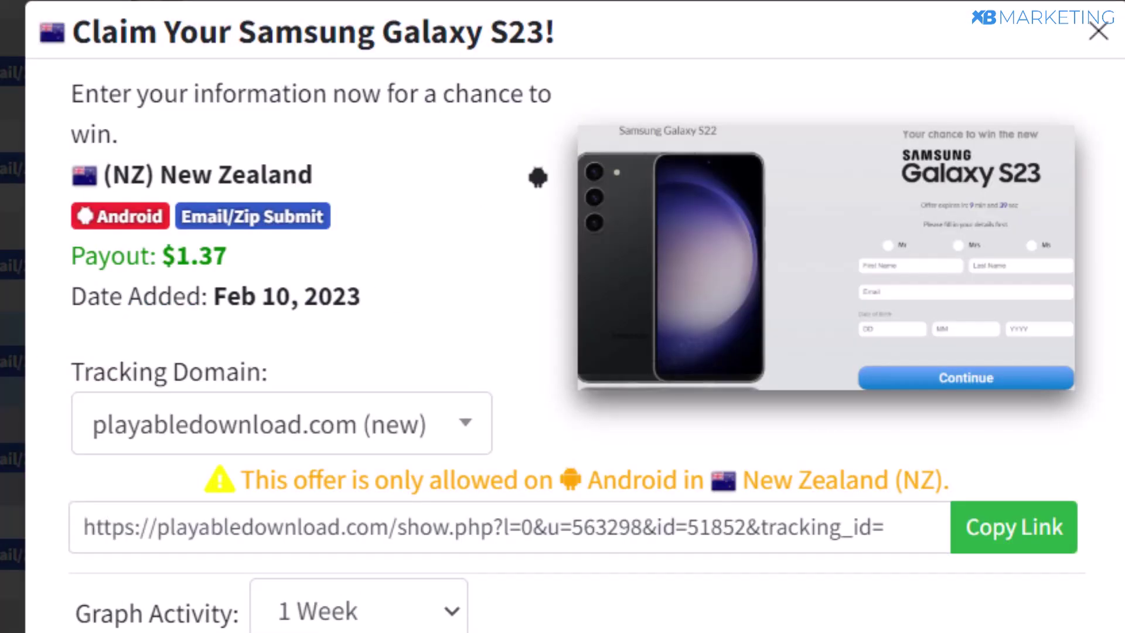
# - Host the Samsung Galaxy S23 offer image on Postimages and paste its direct link under Images in the Google Sheet
pyautogui.rightClick(769, 231)
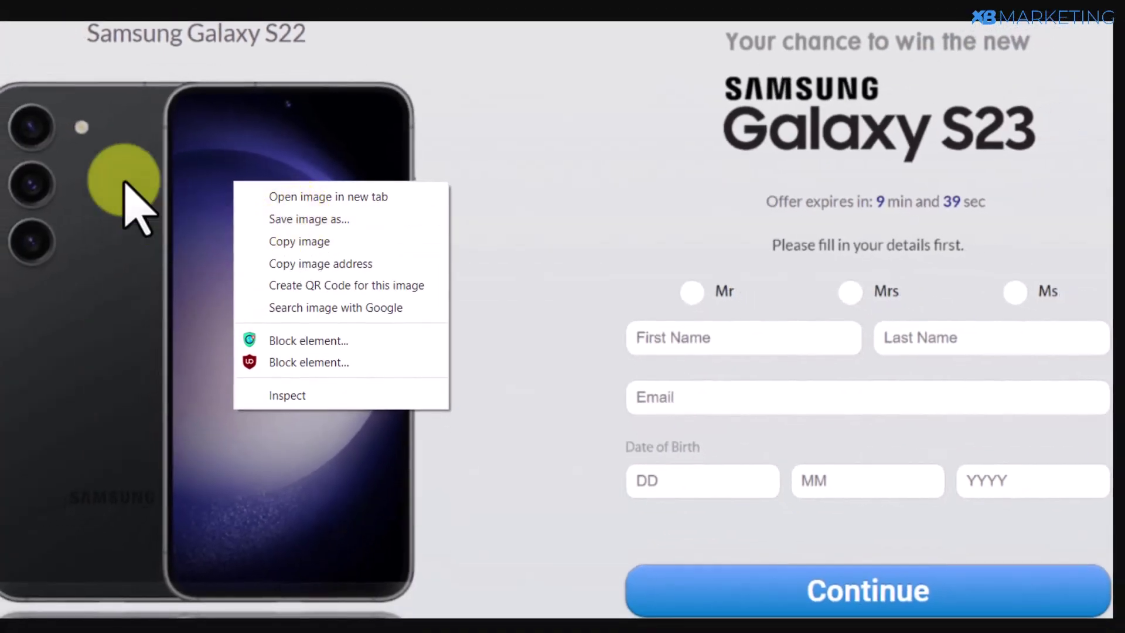
pyautogui.click(140, 107)
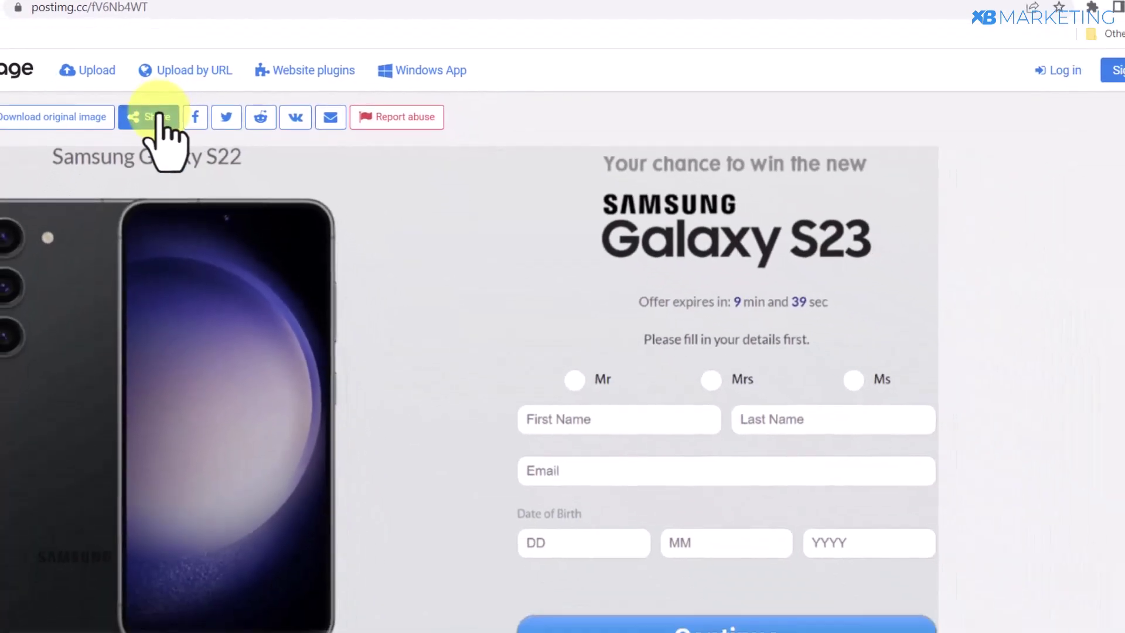
pyautogui.click(159, 120)
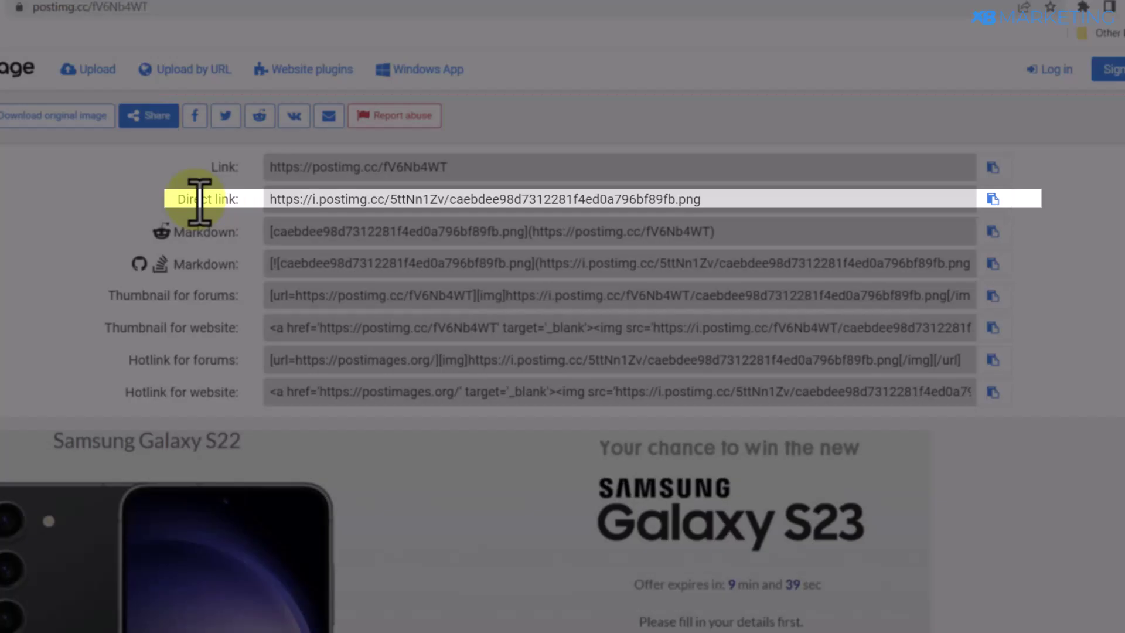
pyautogui.click(992, 199)
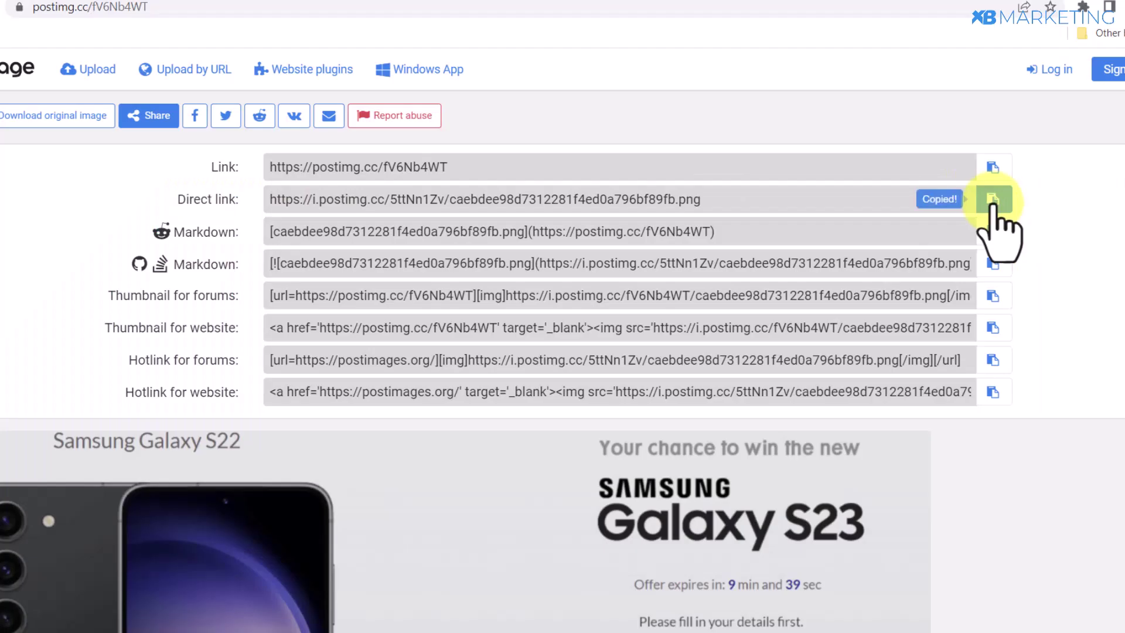
pyautogui.click(179, 5)
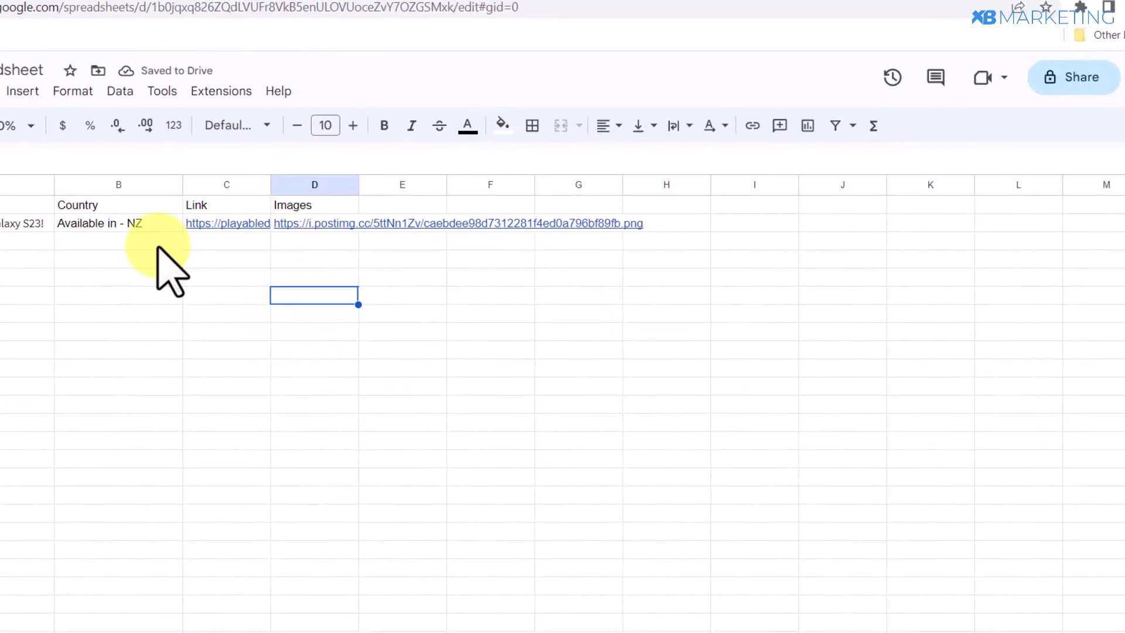
# - Share the spreadsheet without naming it, giving access to anyone with the link, and copy the sharing link
pyautogui.click(1050, 136)
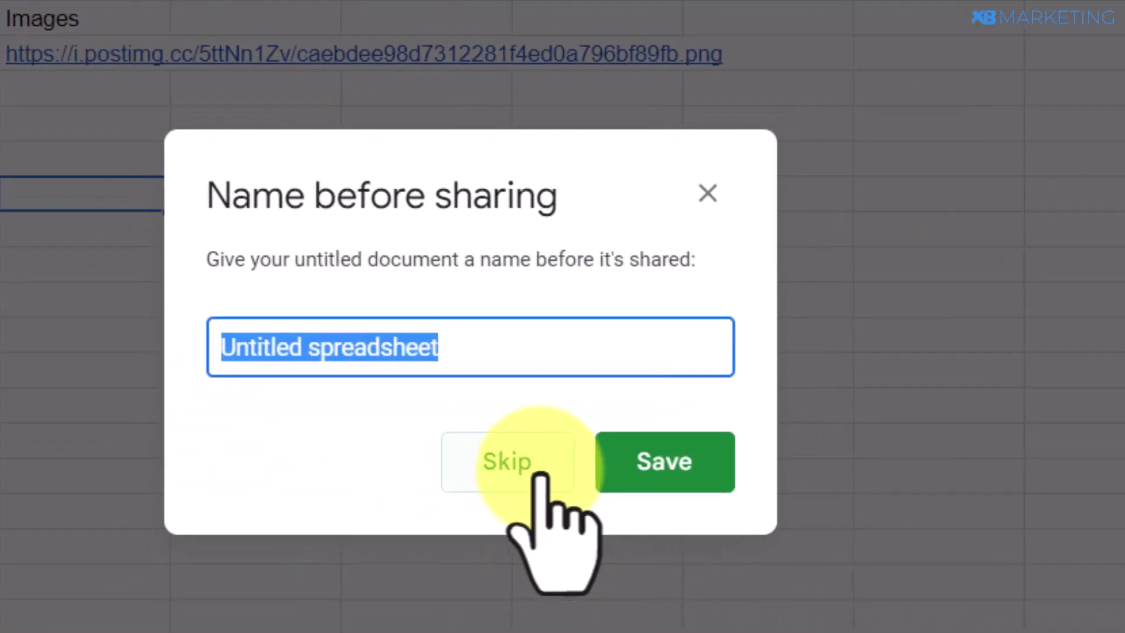
pyautogui.click(539, 472)
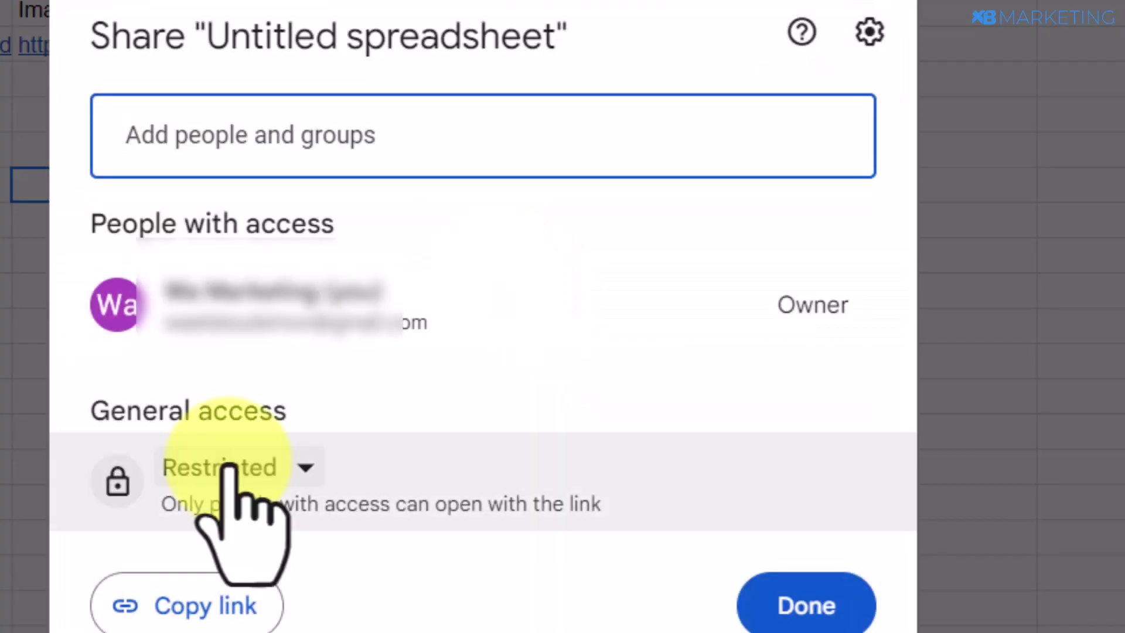
pyautogui.click(229, 467)
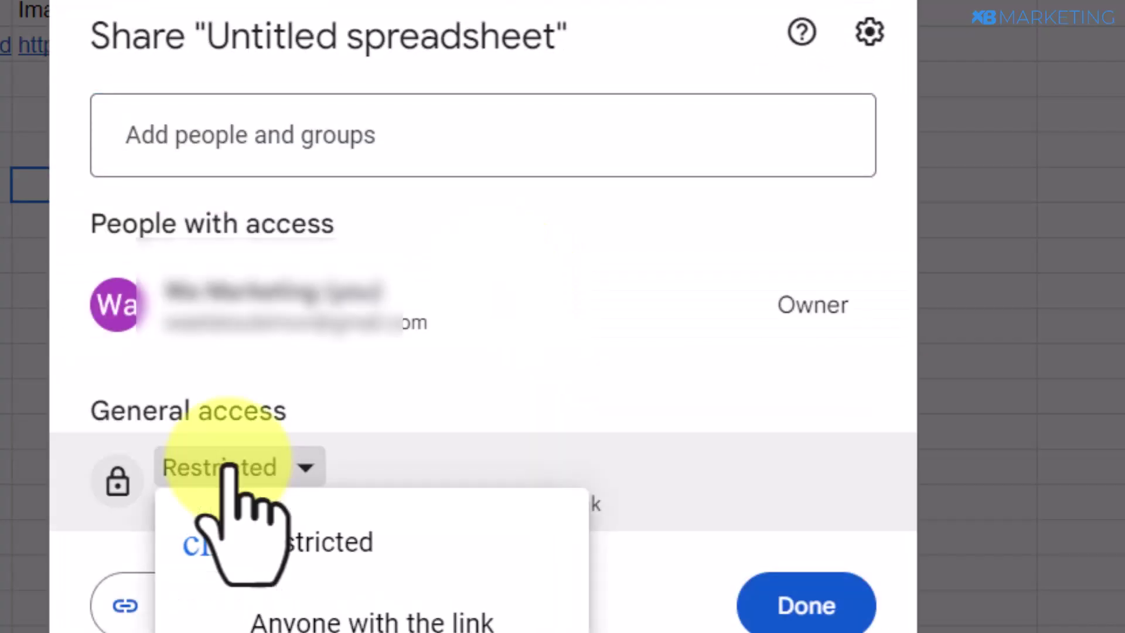
pyautogui.click(475, 612)
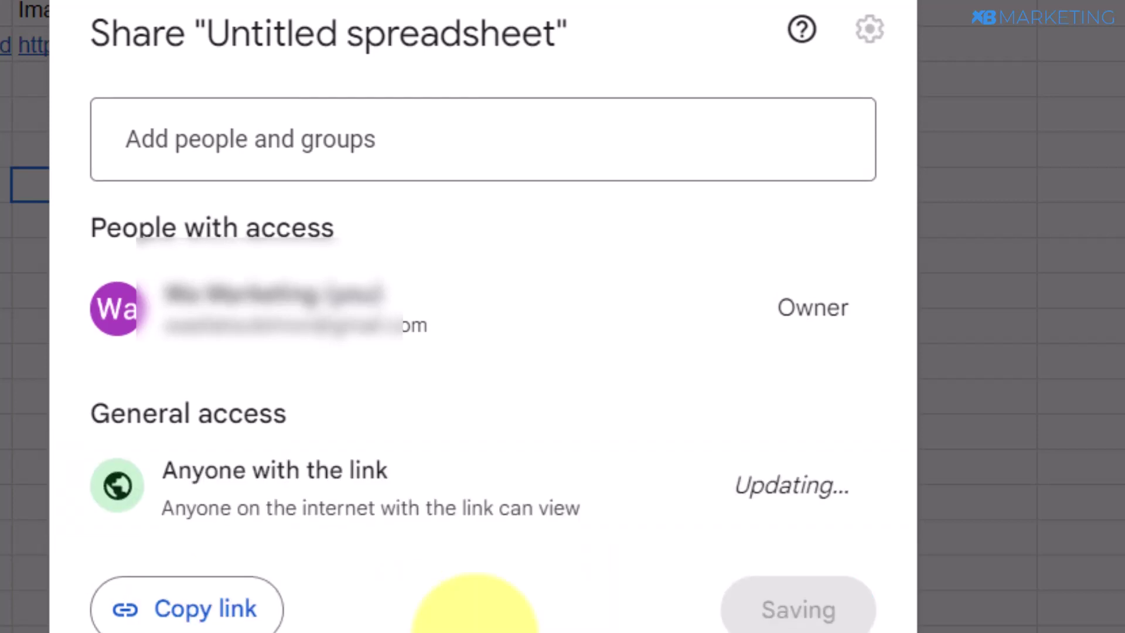
pyautogui.click(187, 612)
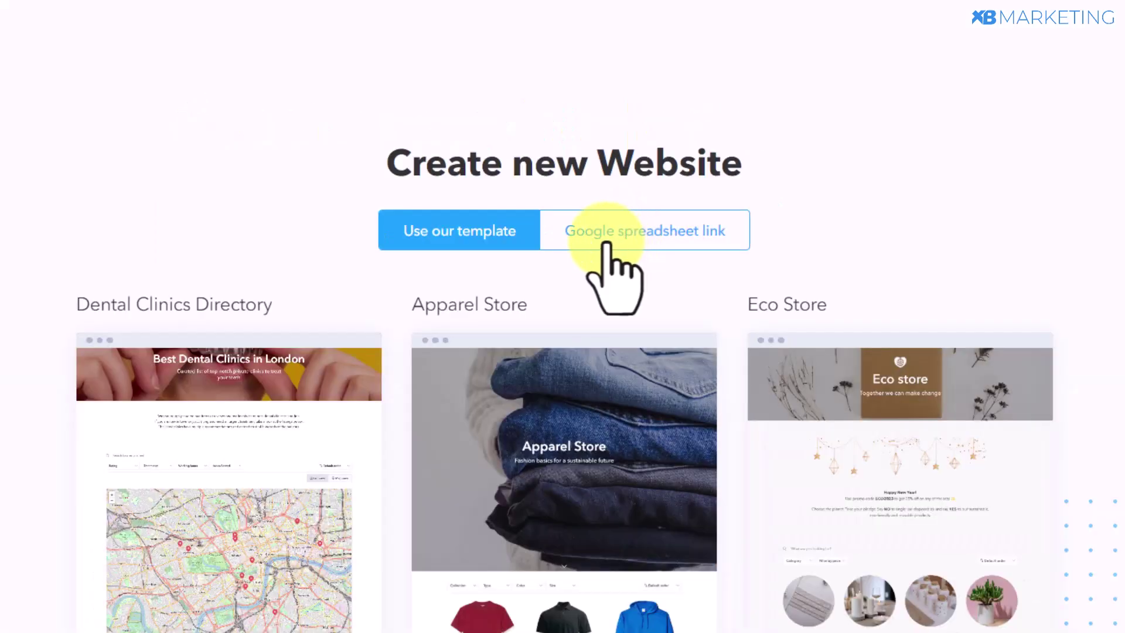
# - Create the new website from a Google spreadsheet link, using the copied sharing link
pyautogui.click(606, 242)
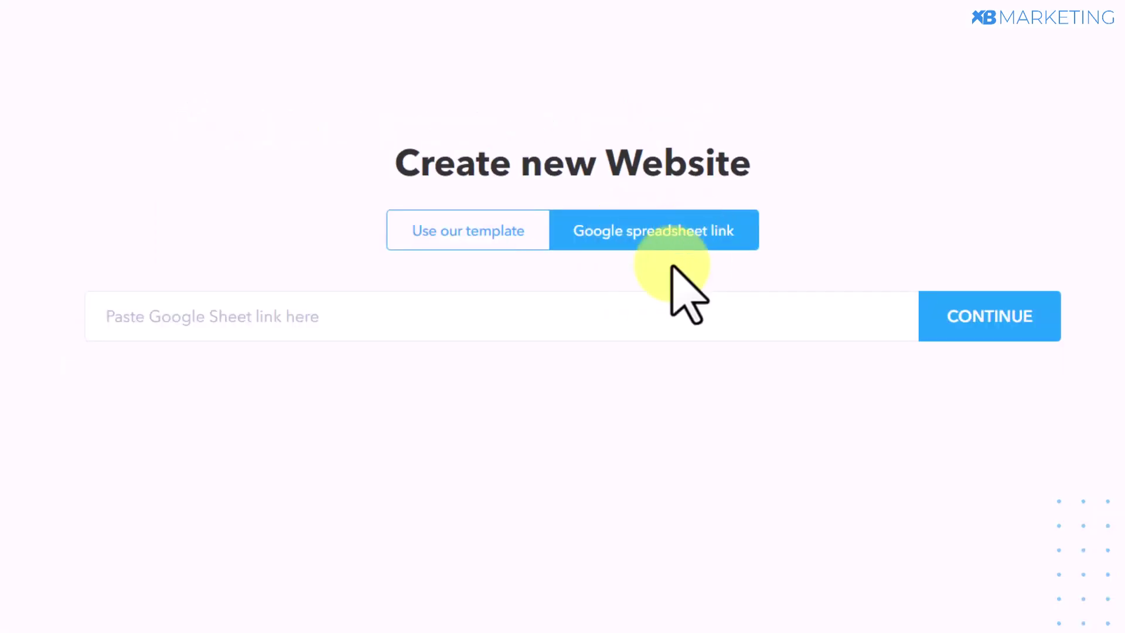
pyautogui.hotkey('ctrl', 'v')
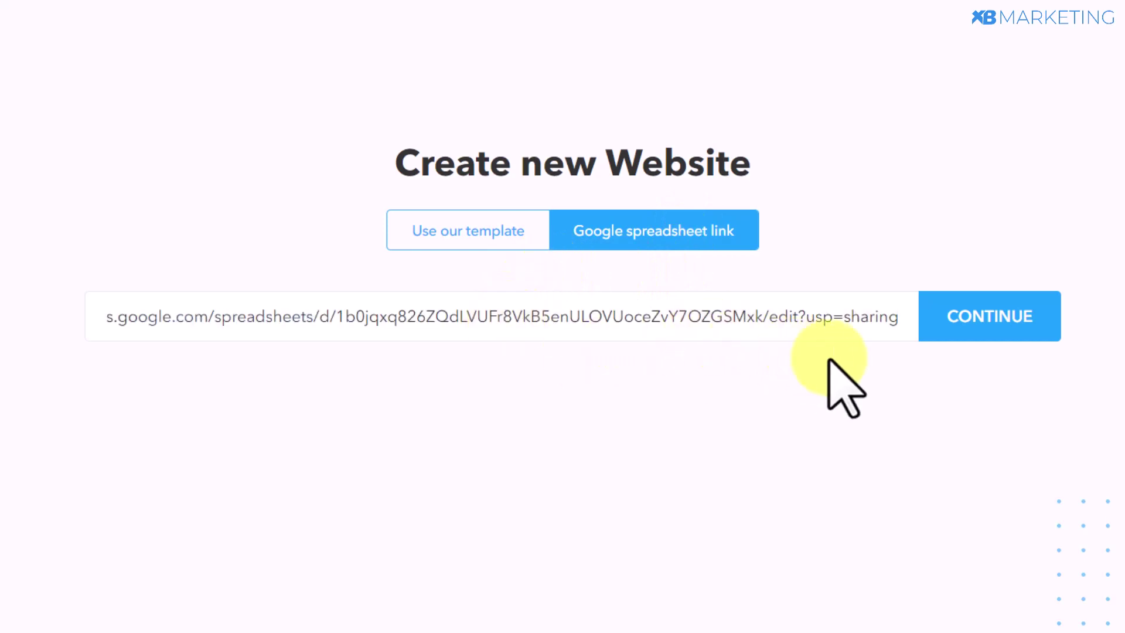
pyautogui.click(985, 329)
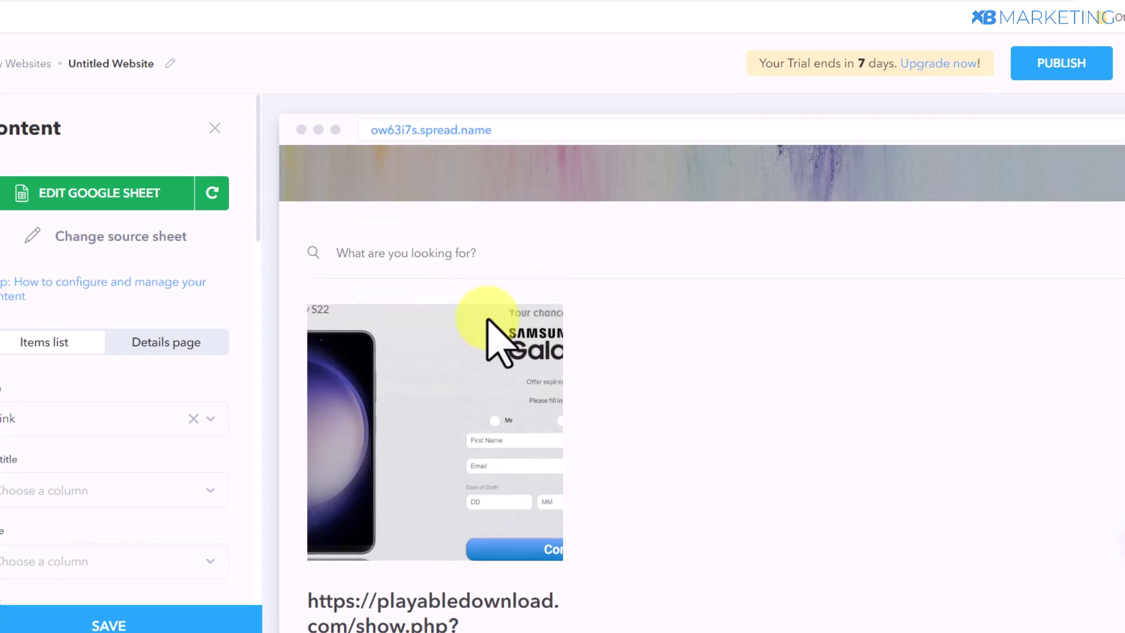
# - Check the generated site preview and set the items list's Title column to Sweepstakes
pyautogui.scroll(-1, 469, 358)
pyautogui.scroll(3, 557, 263)
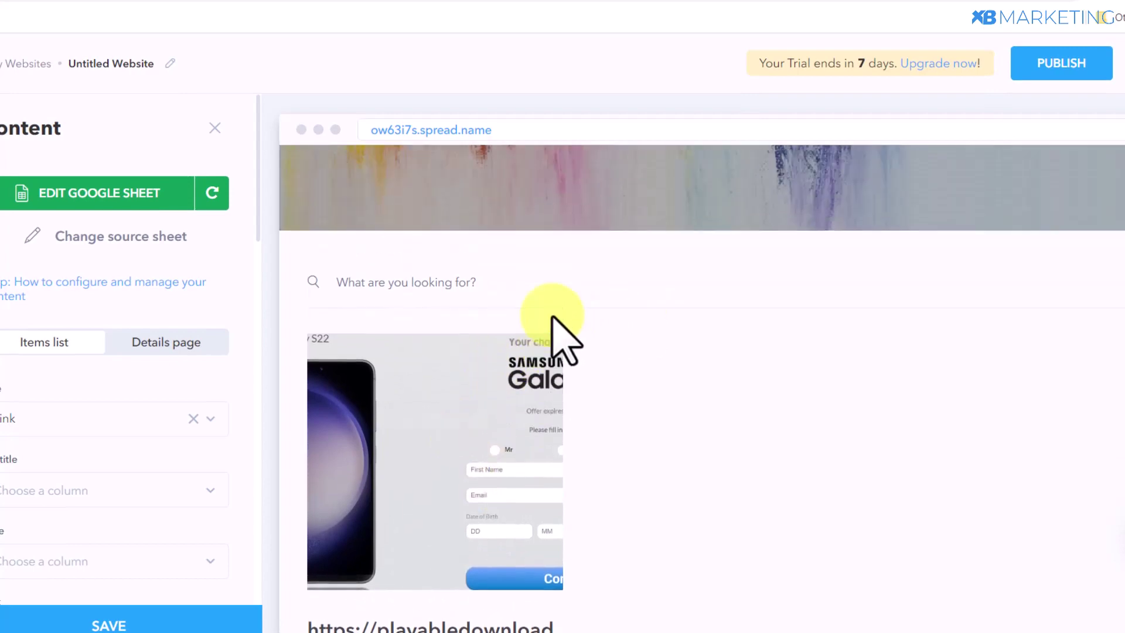
pyautogui.scroll(-3, 554, 340)
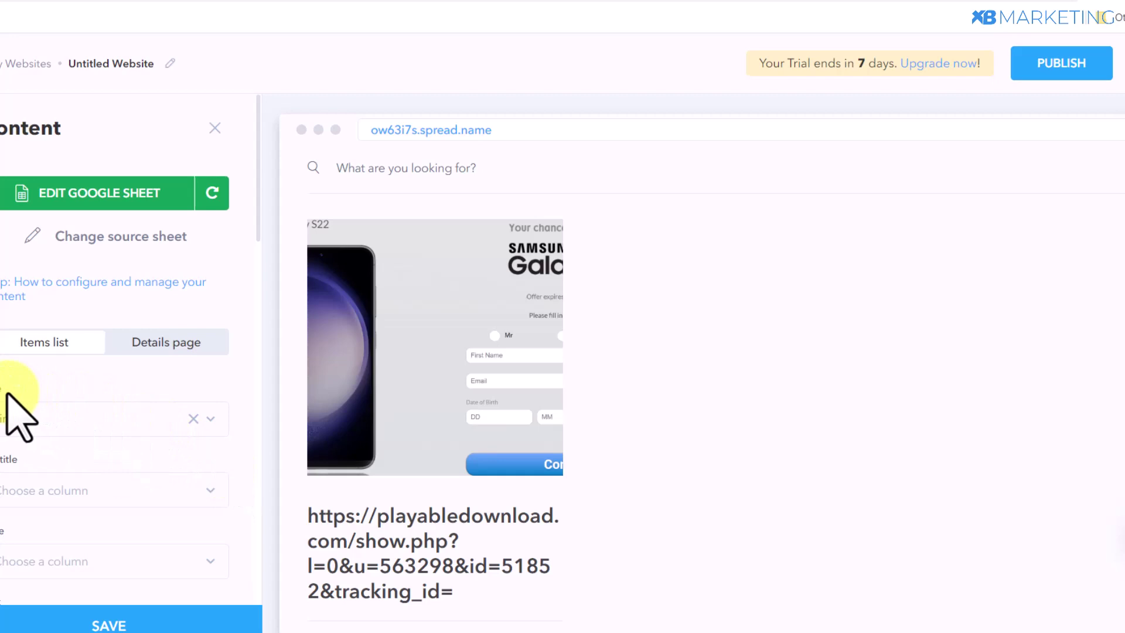
pyautogui.click(210, 418)
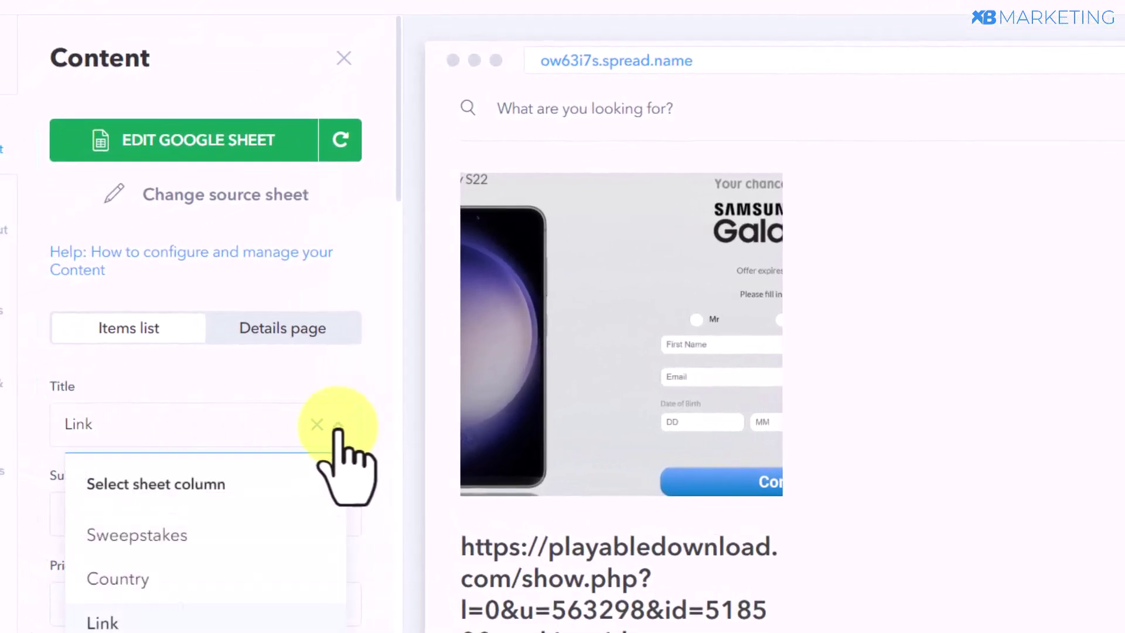
pyautogui.scroll(-4, 338, 431)
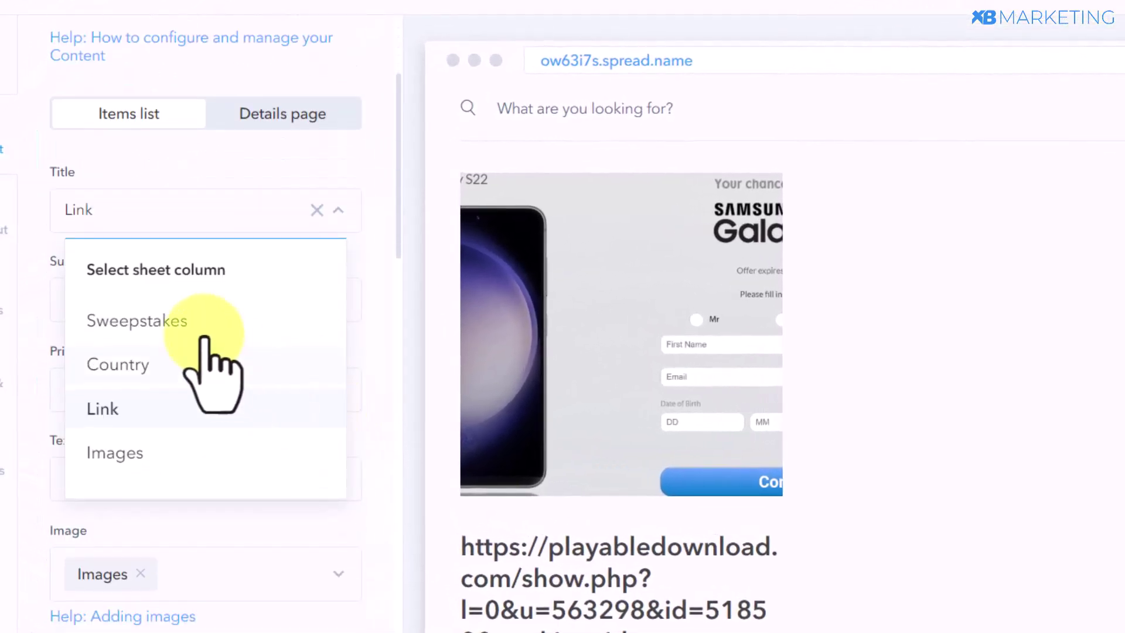
pyautogui.click(168, 328)
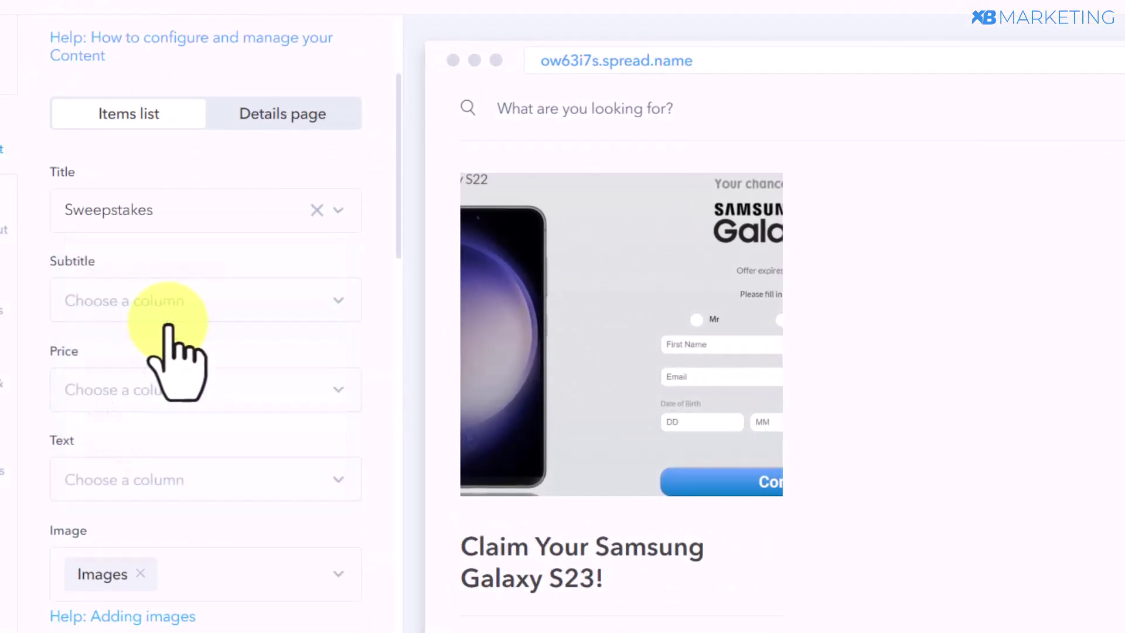
# - Map the items list's Subtitle to the Country column and its Text to the Sweepstakes column
pyautogui.click(332, 309)
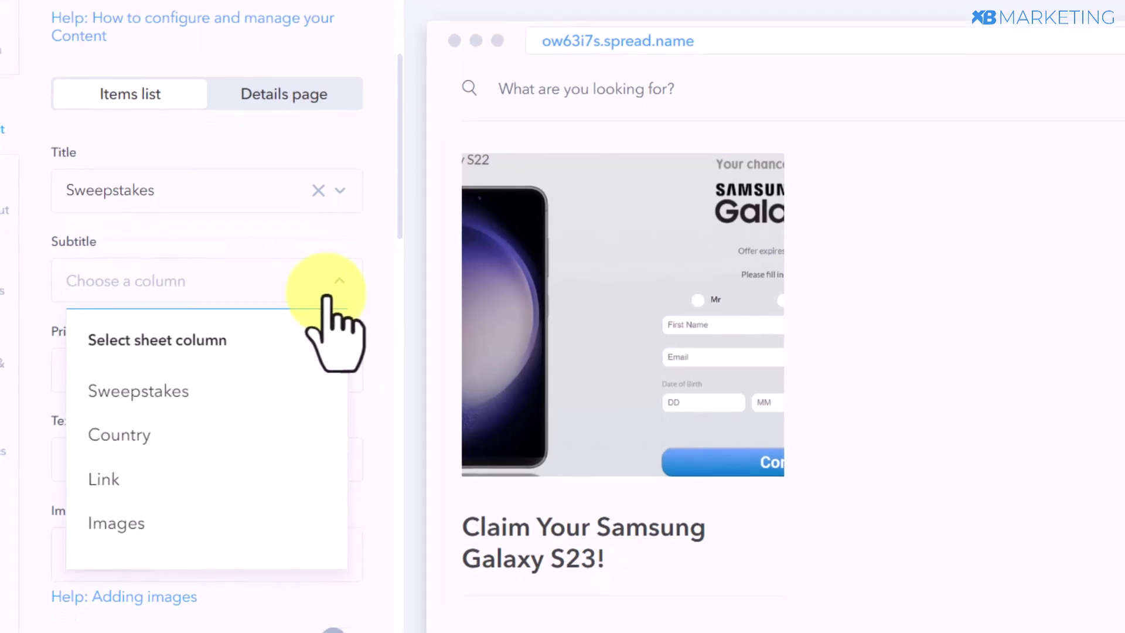
pyautogui.click(146, 388)
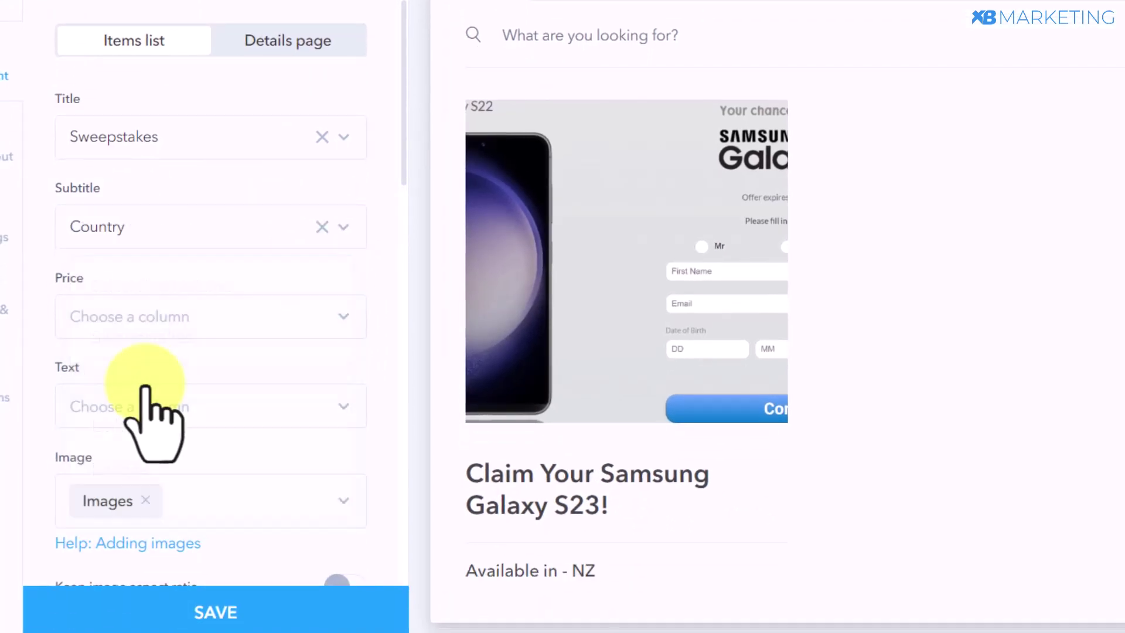
pyautogui.scroll(-2, 601, 381)
pyautogui.scroll(-2, 200, 320)
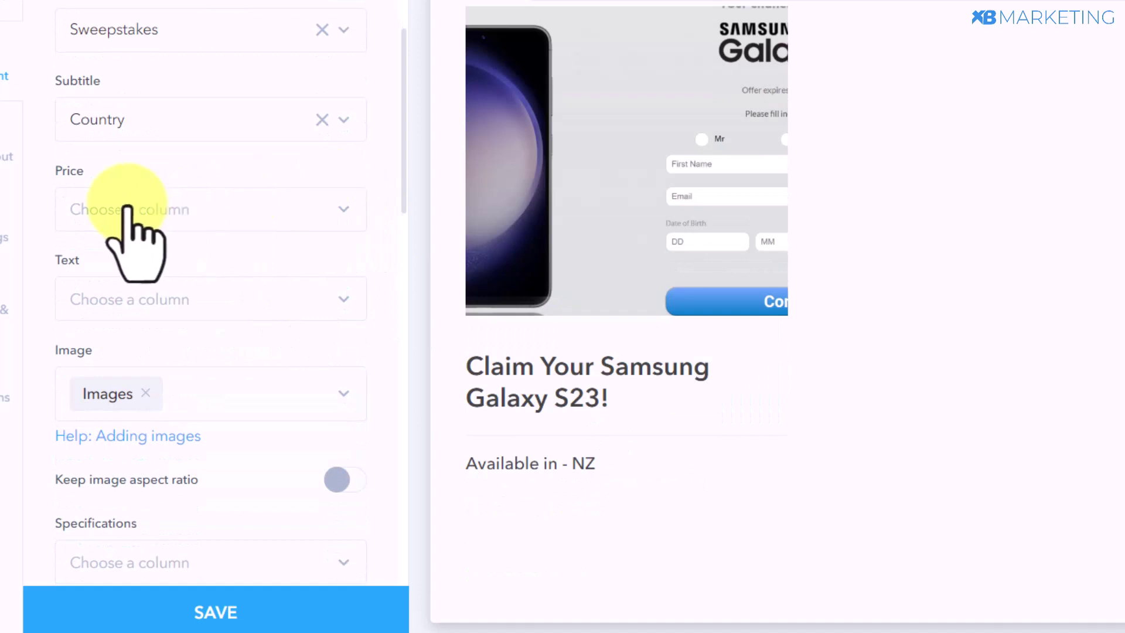
pyautogui.click(345, 300)
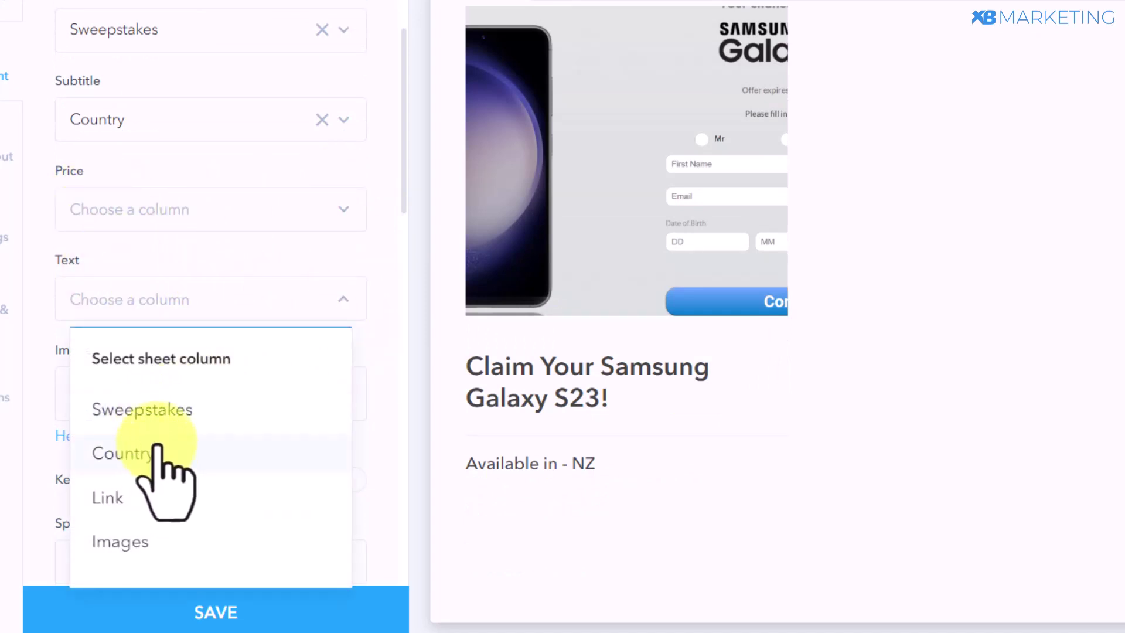
pyautogui.click(182, 407)
# - Label the items list's primary button "Click Here"
pyautogui.scroll(-9, 240, 305)
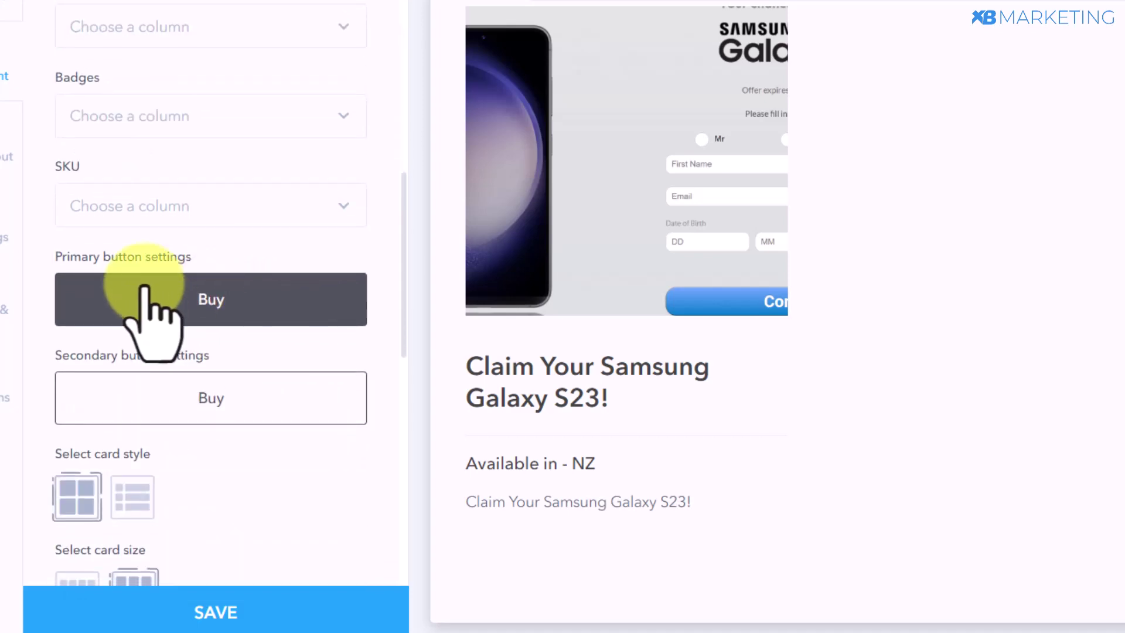
pyautogui.click(193, 300)
pyautogui.click(145, 466)
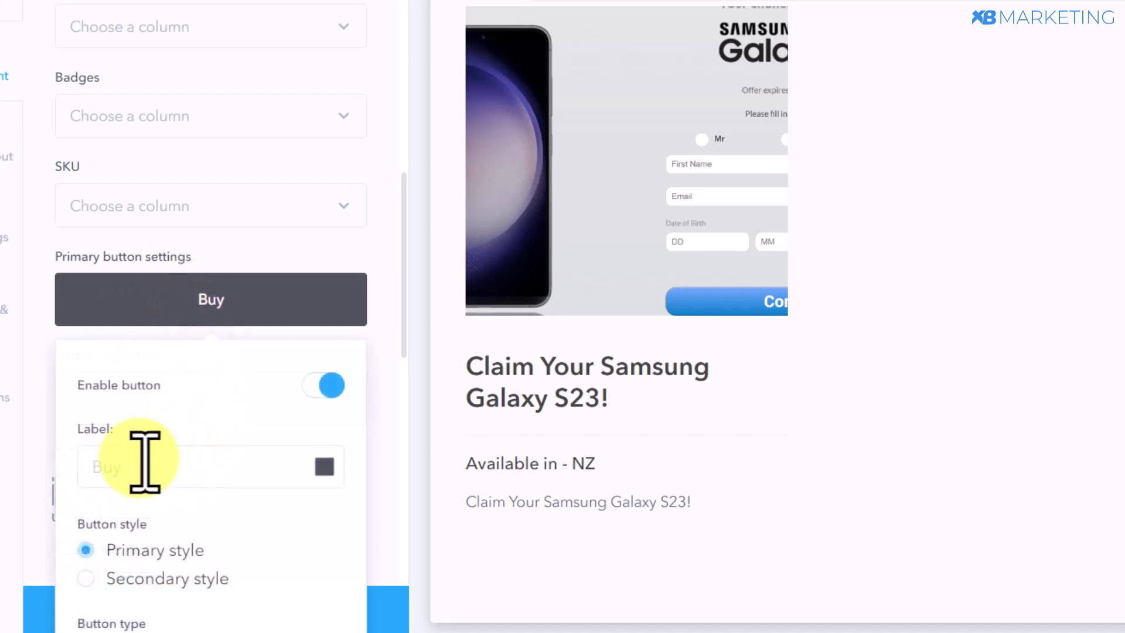
pyautogui.write('Click Here')
# - Set the primary button's redirect link to the Link column, keeping the Link button type
pyautogui.scroll(-7, 221, 470)
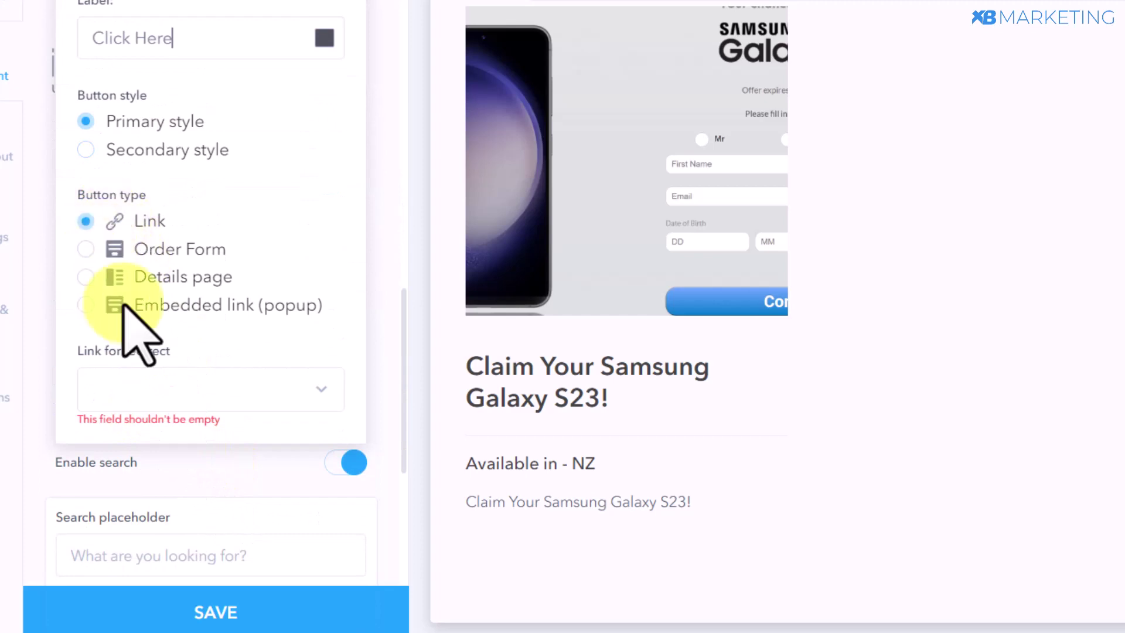
pyautogui.moveTo(82, 358); pyautogui.dragTo(164, 358)
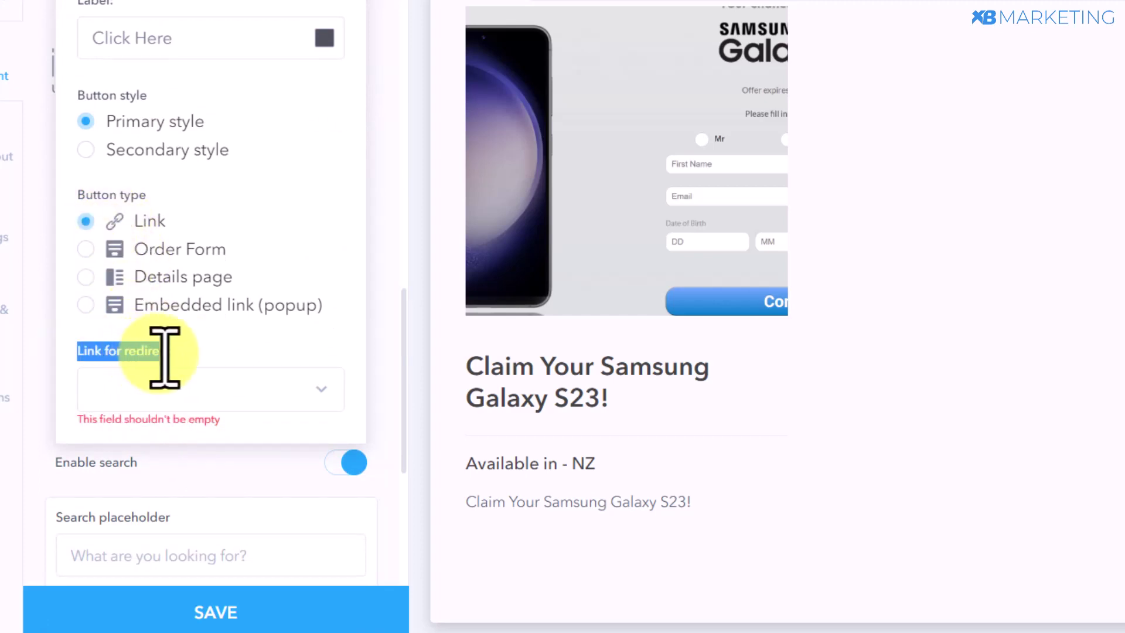
pyautogui.click(224, 387)
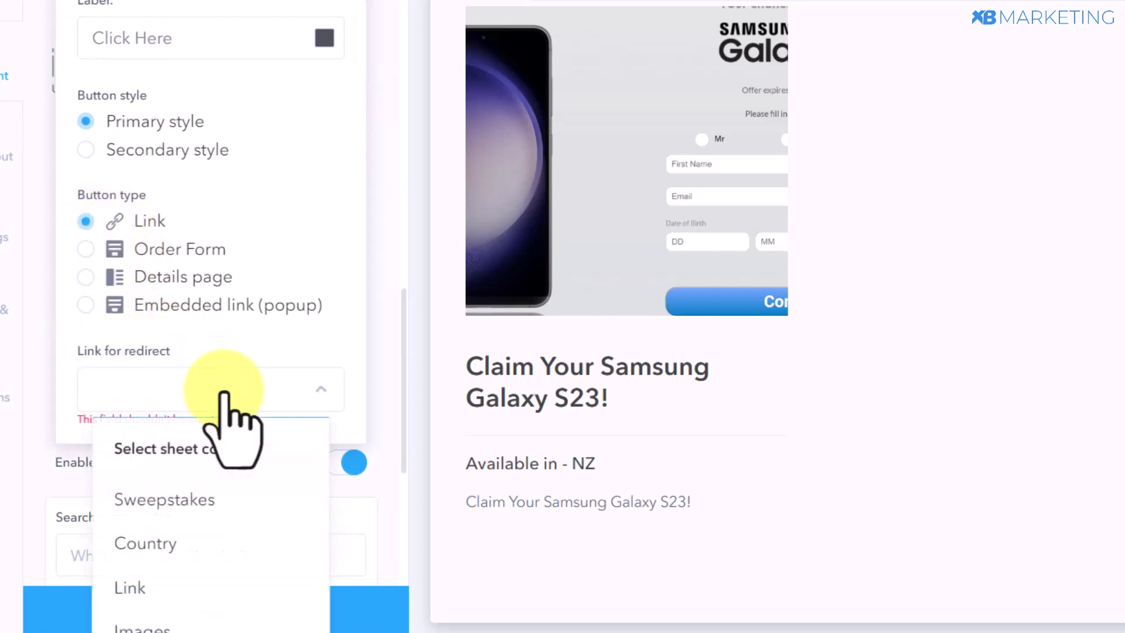
pyautogui.scroll(-2, 144, 559)
pyautogui.click(141, 475)
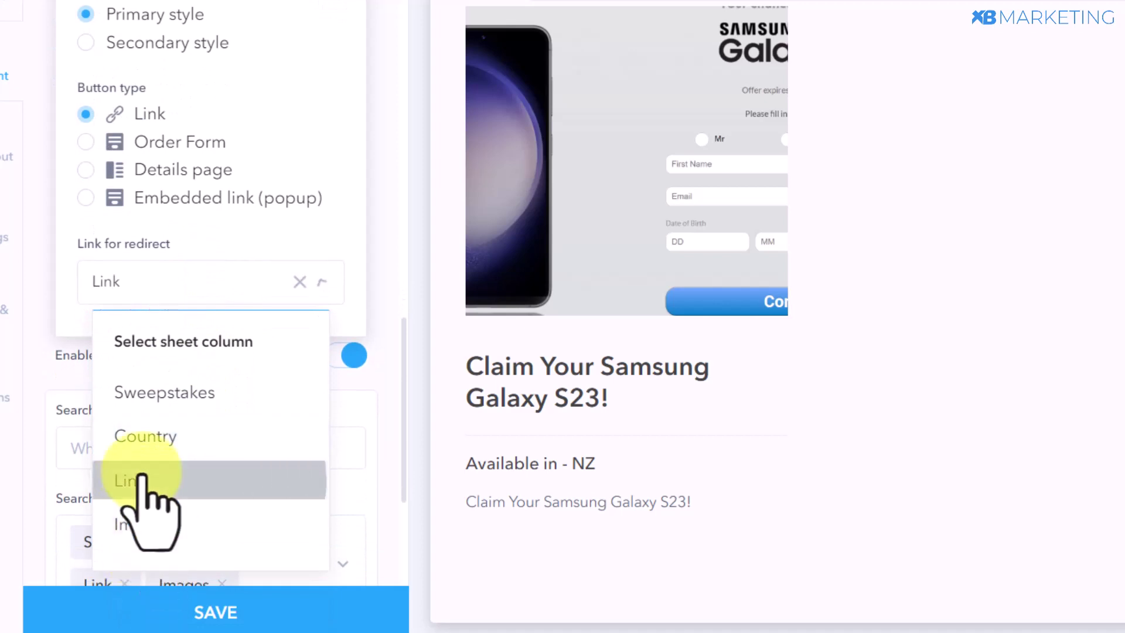
pyautogui.click(388, 226)
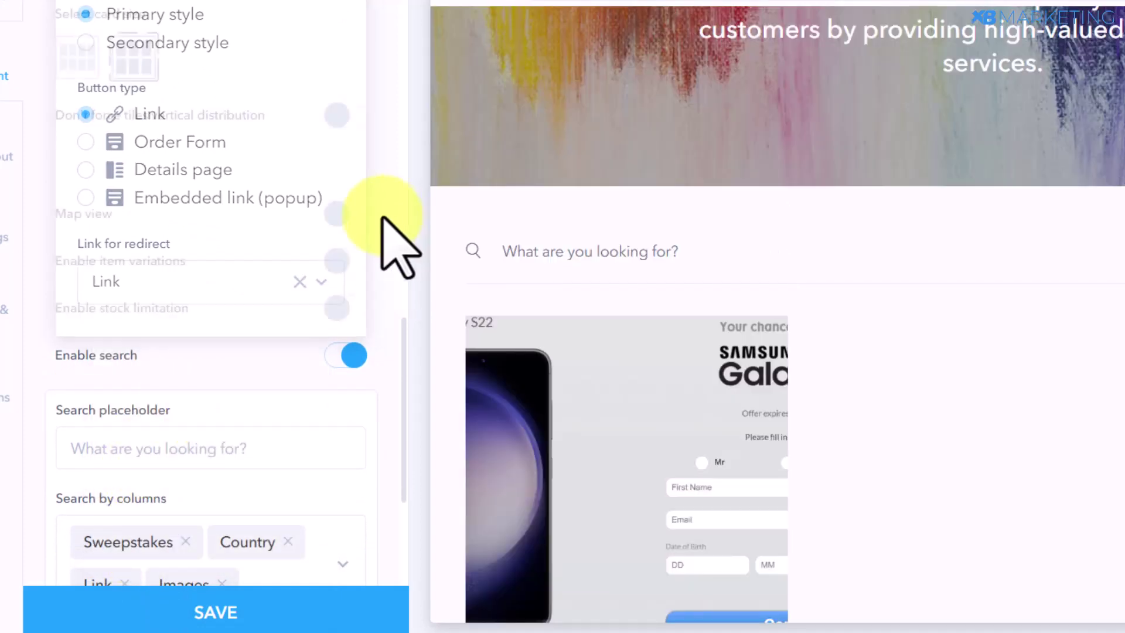
# - Look over the offer card in the site preview and the finished example site giveawayscope.spread.name
pyautogui.scroll(-7, 683, 214)
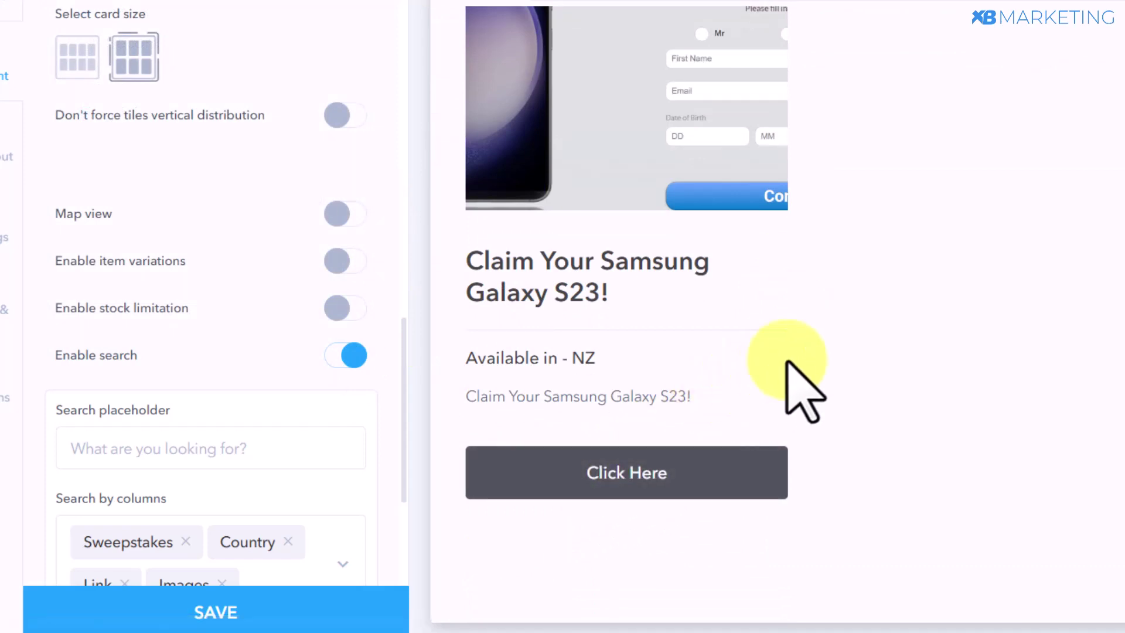
pyautogui.scroll(3, 788, 363)
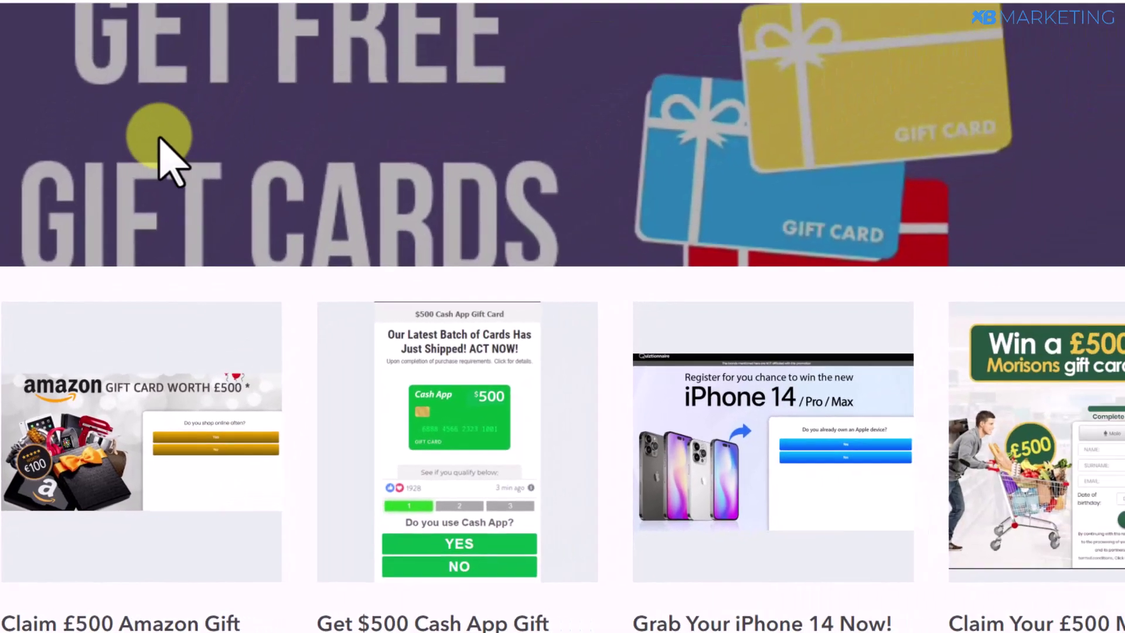
pyautogui.scroll(-2, 175, 263)
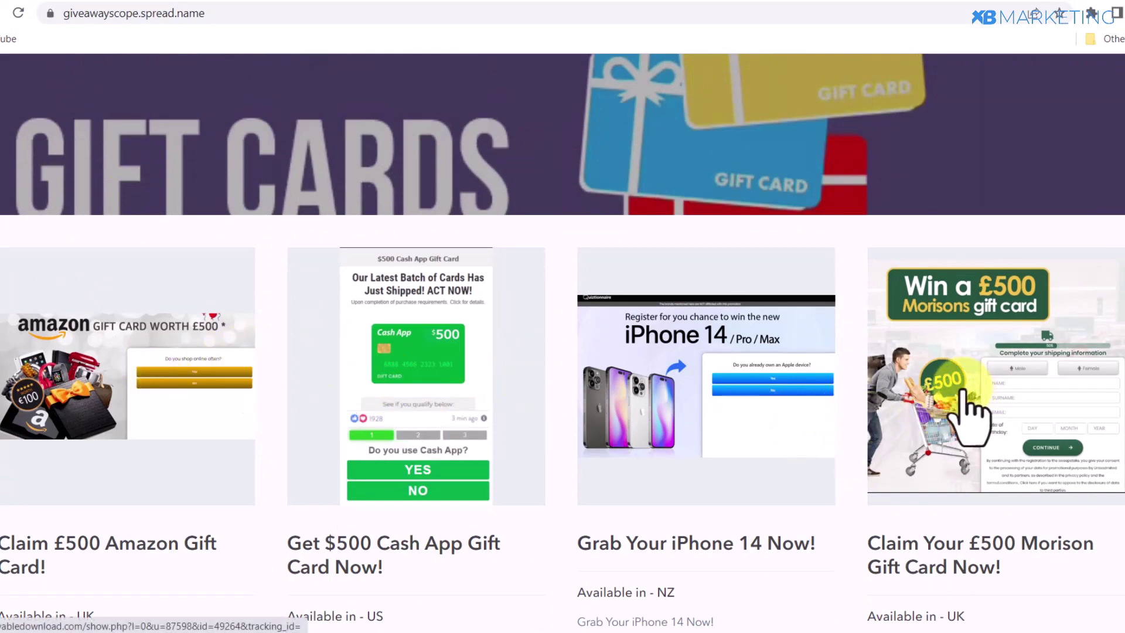
pyautogui.scroll(3, 897, 402)
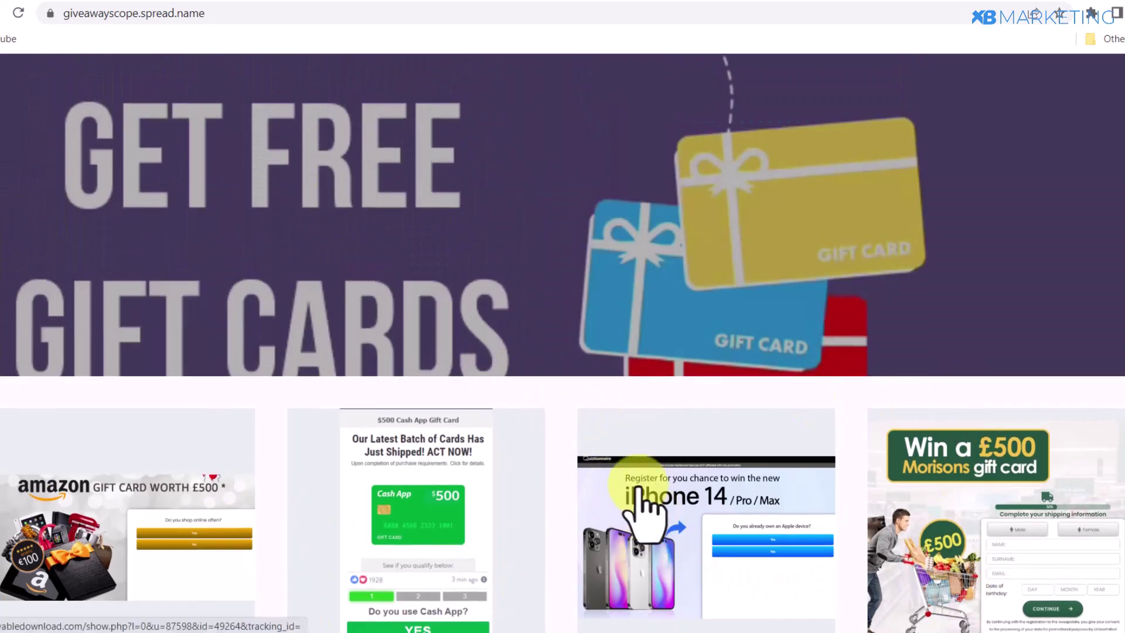
# - Upload the Samsung Galaxy S23 image to Online Image Resizer and set it to 800 by 800 pixels without keeping the aspect ratio
pyautogui.click(304, 0)
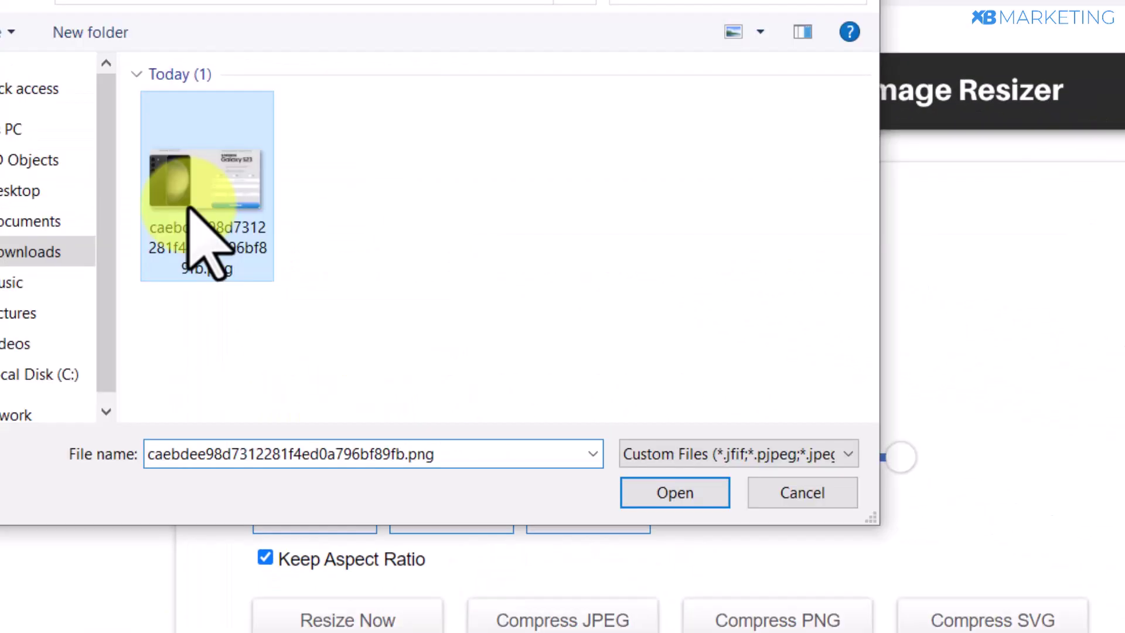
pyautogui.doubleClick(202, 240)
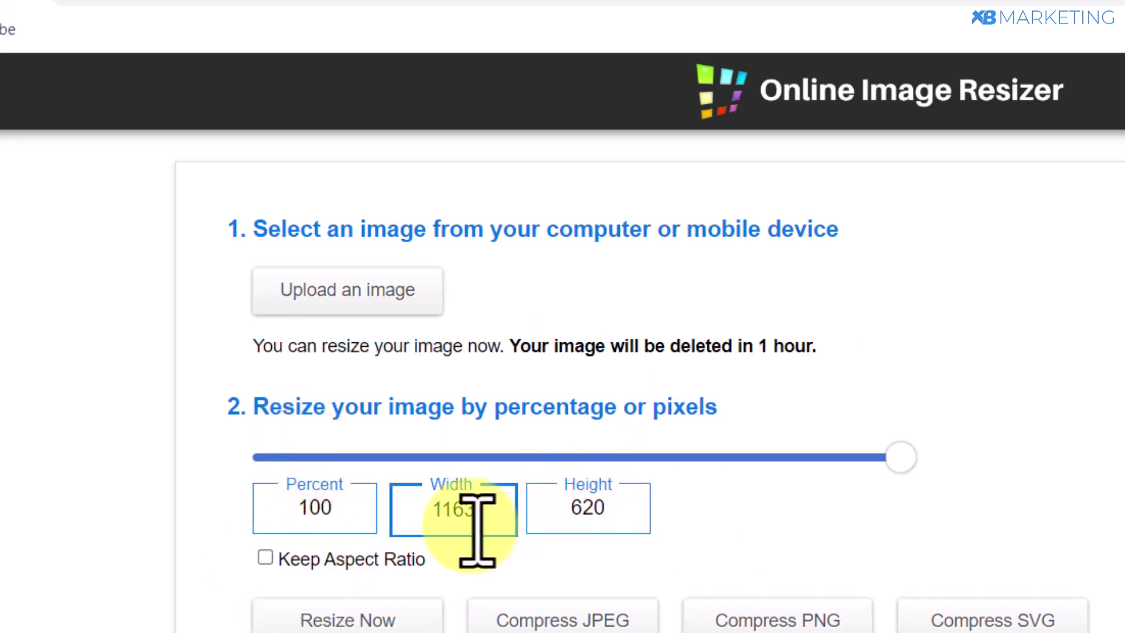
pyautogui.moveTo(477, 515); pyautogui.dragTo(370, 516)
pyautogui.write('800')
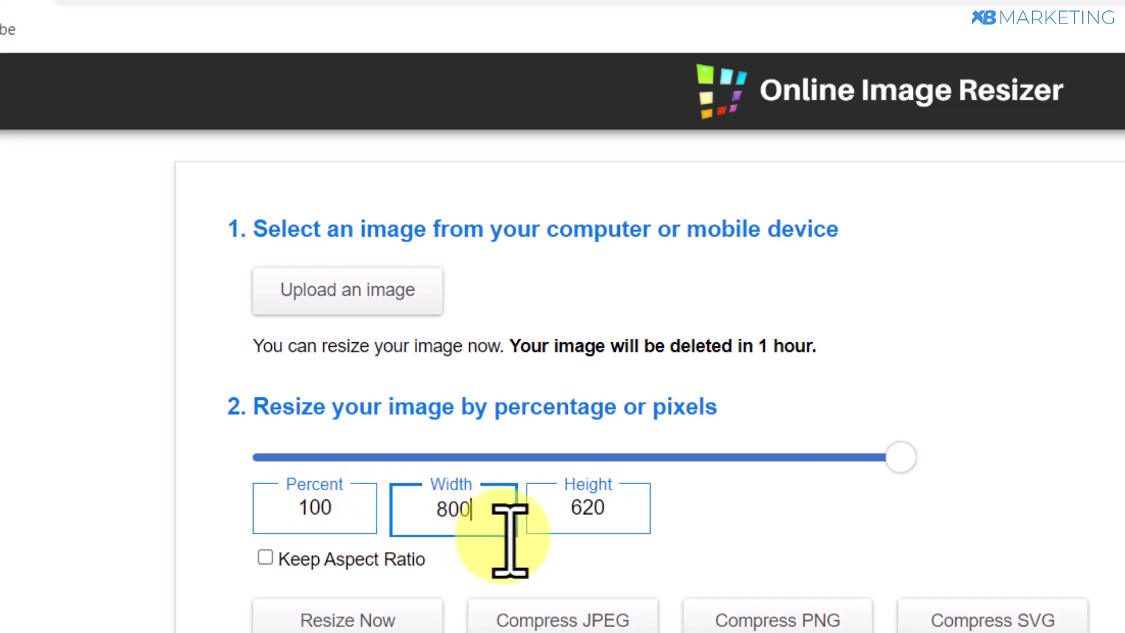
pyautogui.moveTo(596, 510); pyautogui.dragTo(516, 522)
pyautogui.write('80')
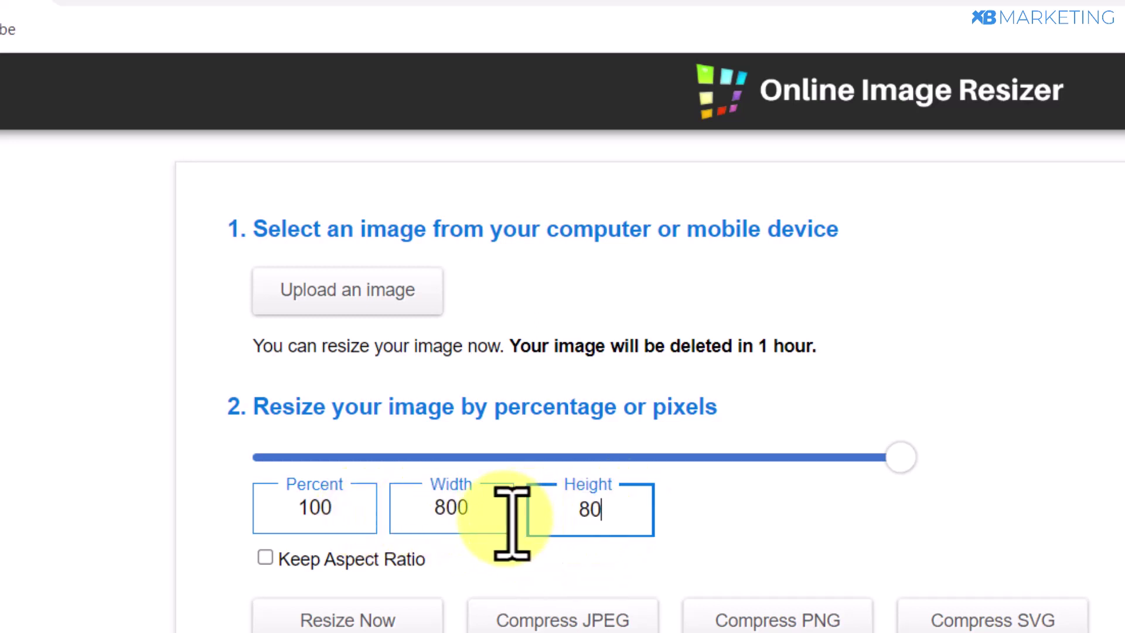
pyautogui.write('0')
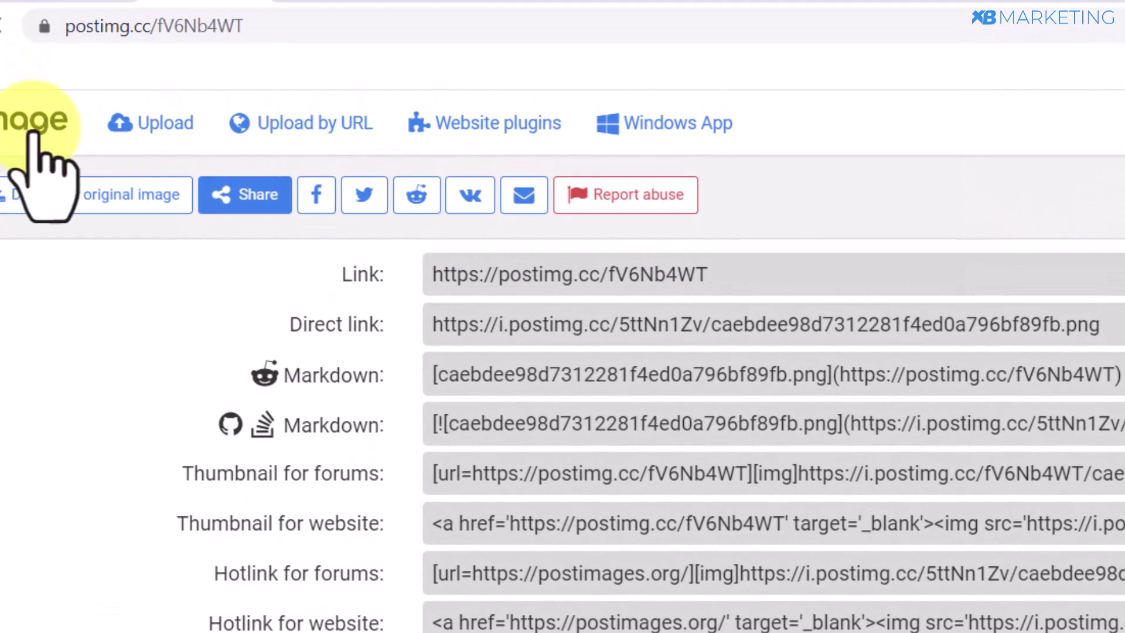
# - Upload the resized Hnet.com-image.png to Postimages and copy its direct link
pyautogui.click(33, 132)
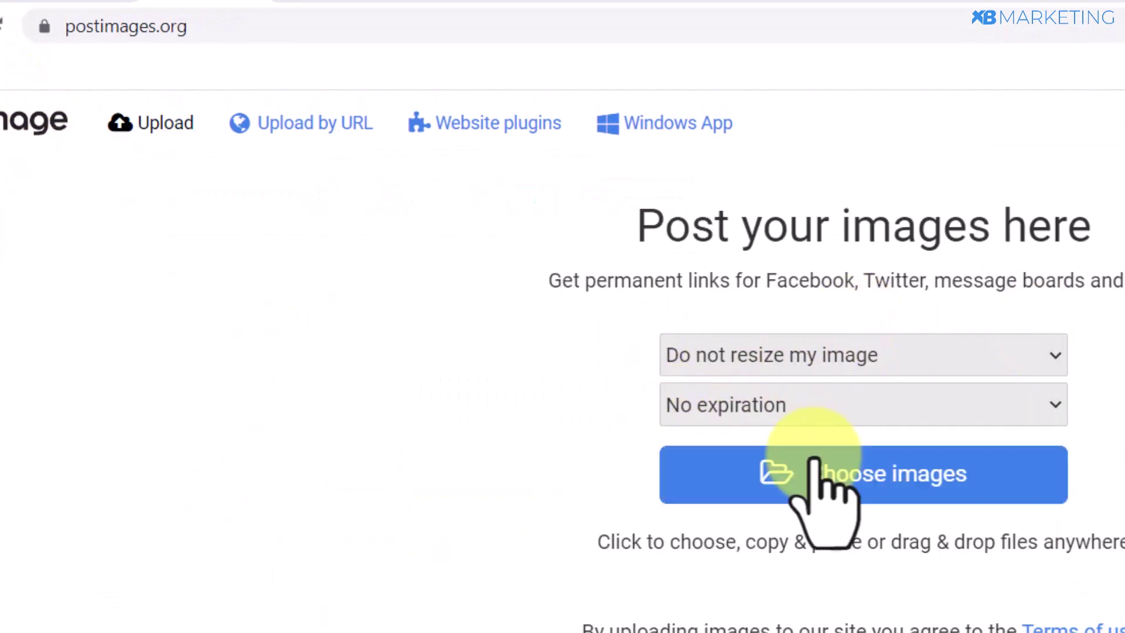
pyautogui.click(849, 490)
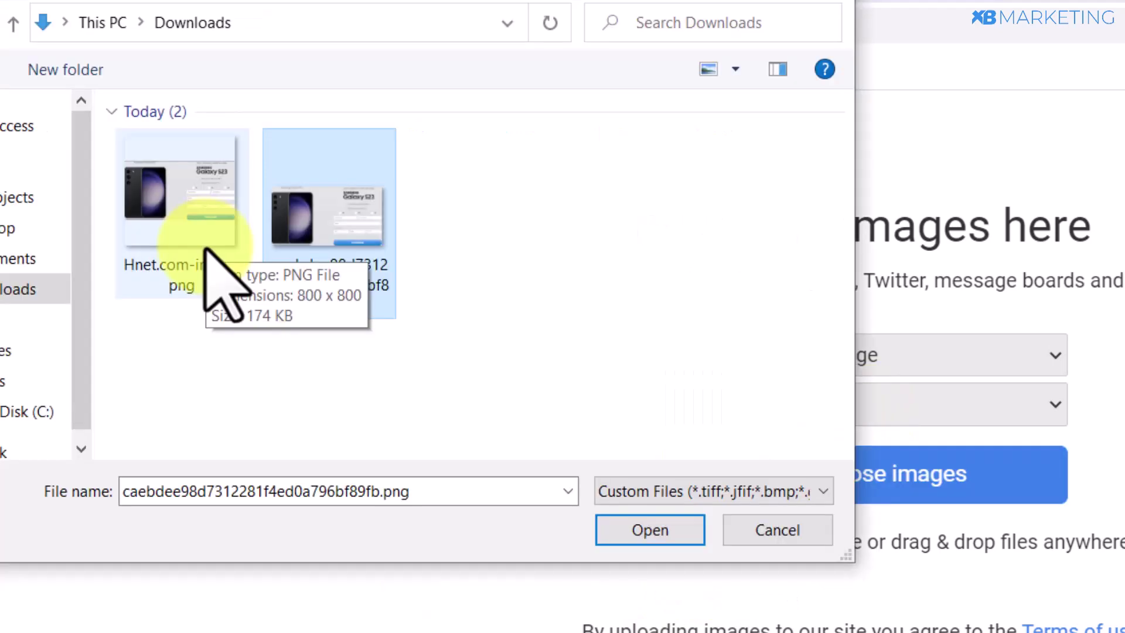
pyautogui.click(188, 205)
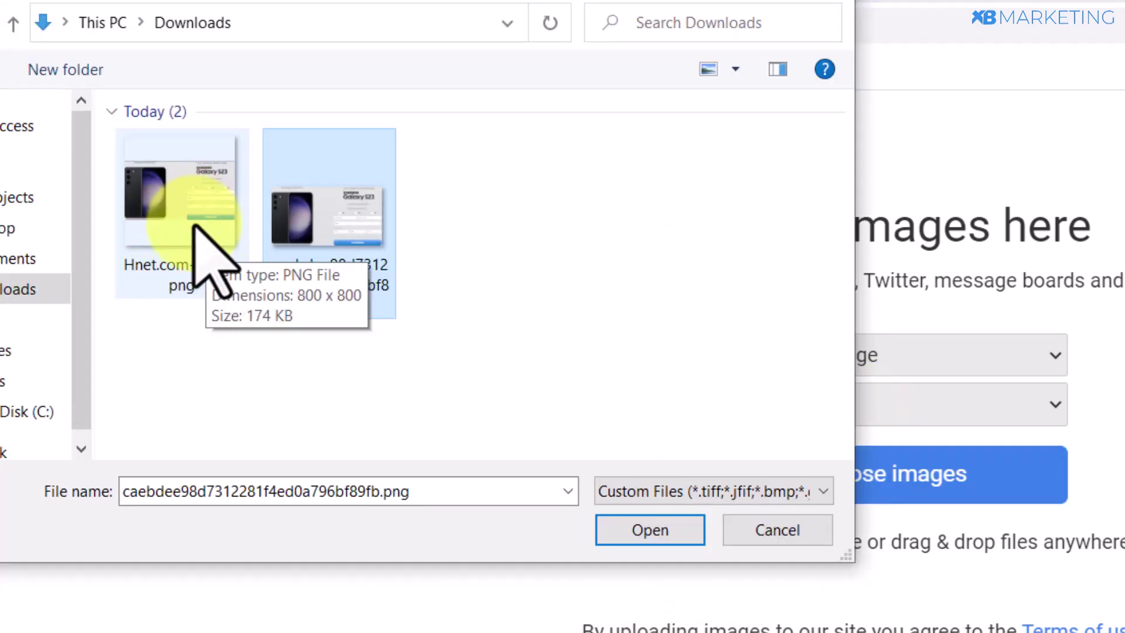
pyautogui.click(645, 525)
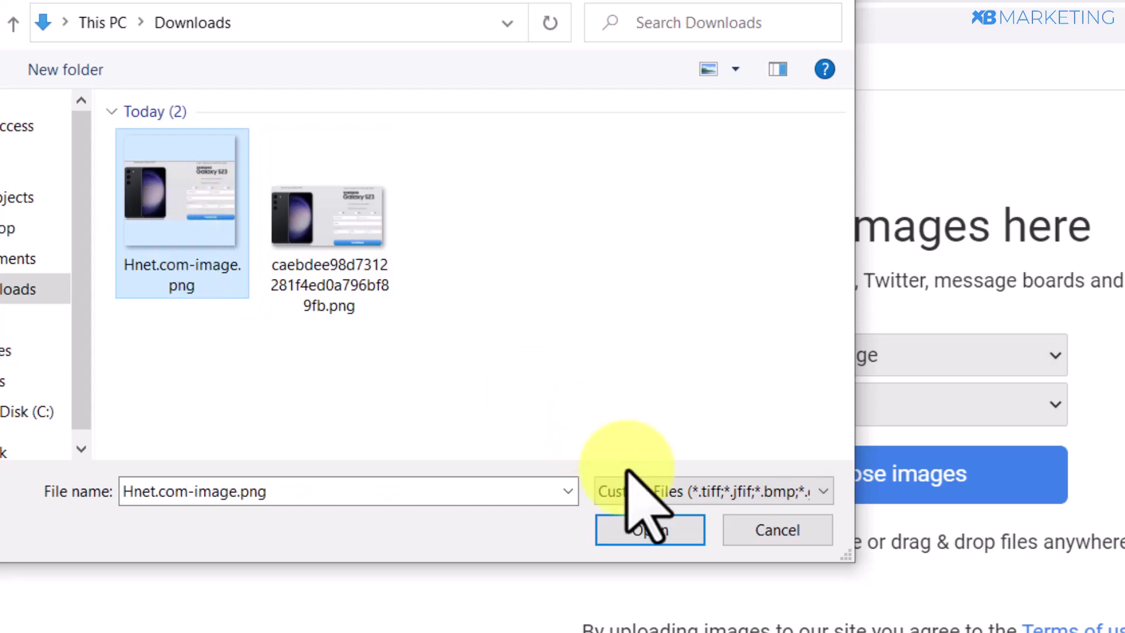
pyautogui.click(258, 197)
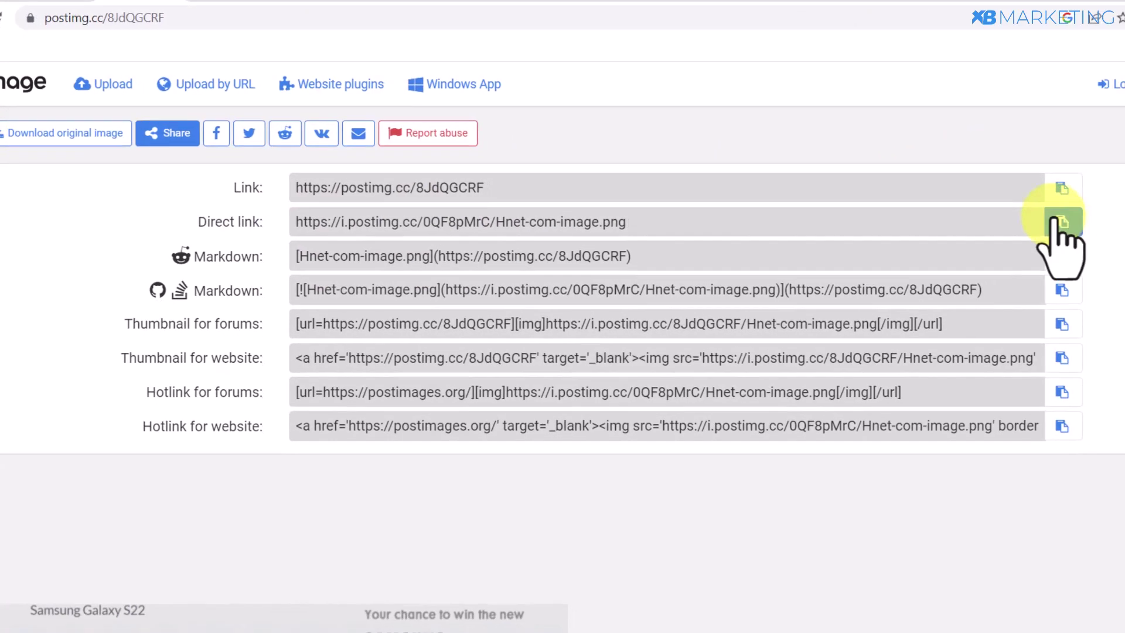
pyautogui.click(1061, 223)
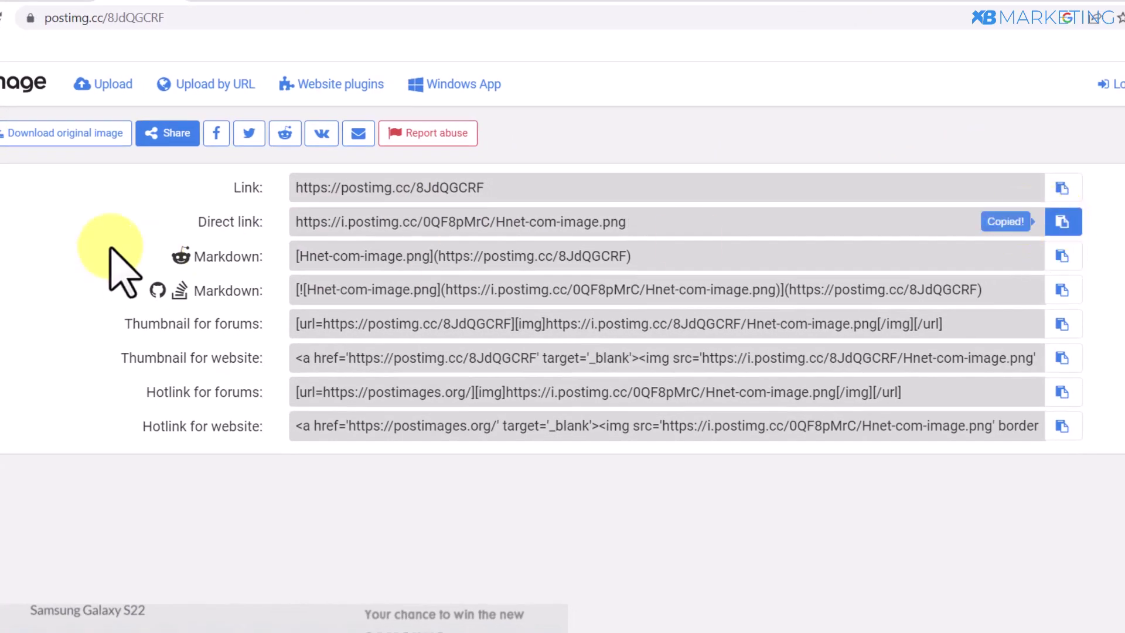
# - Replace the Samsung offer's Images link in the Google Sheet with the copied Hnet-com-image.png direct link and save
pyautogui.click(217, 5)
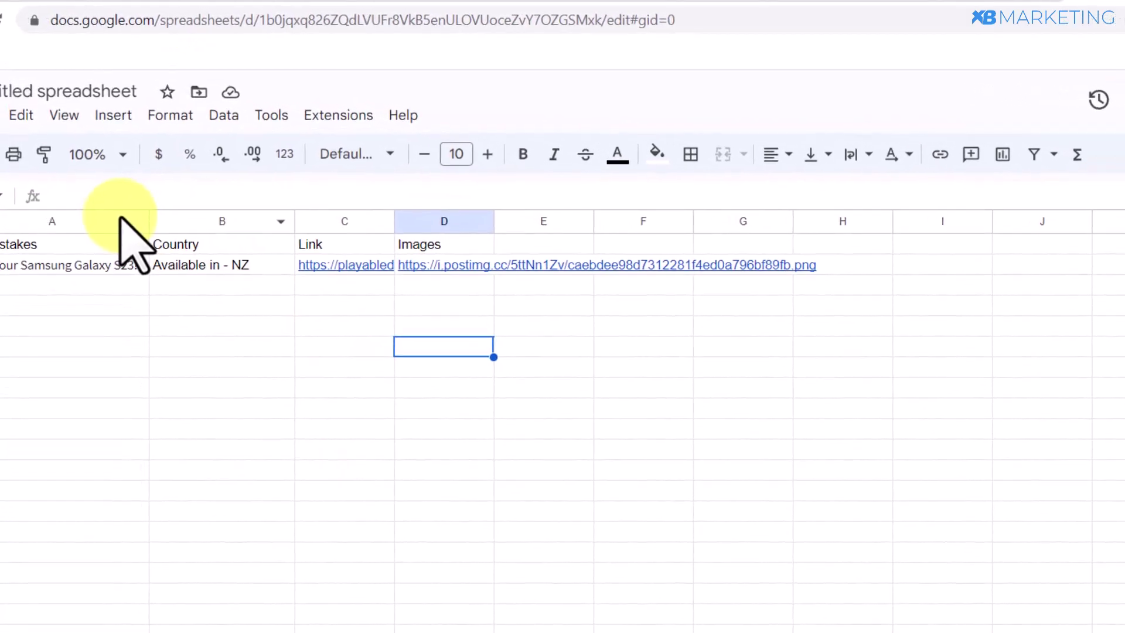
pyautogui.click(394, 240)
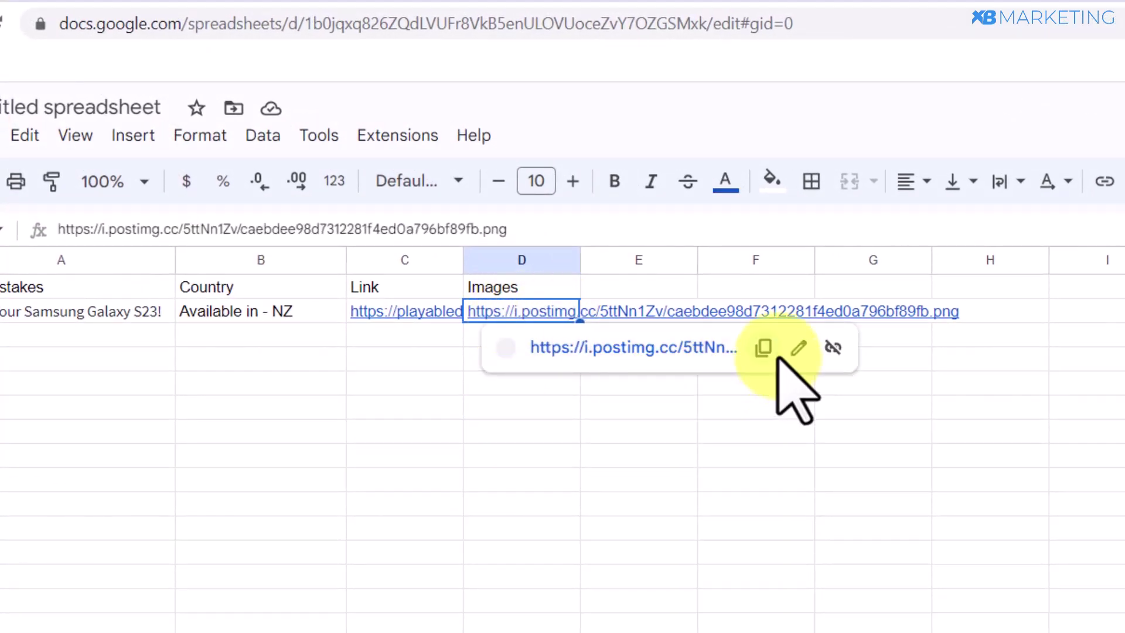
pyautogui.click(799, 348)
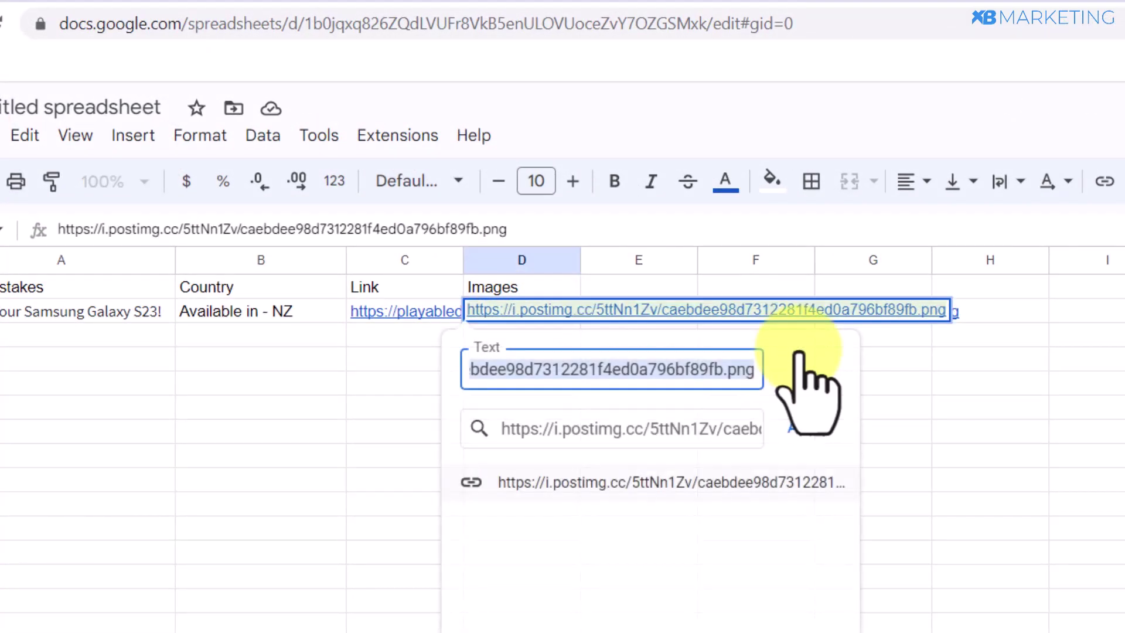
pyautogui.press('BackSpace')
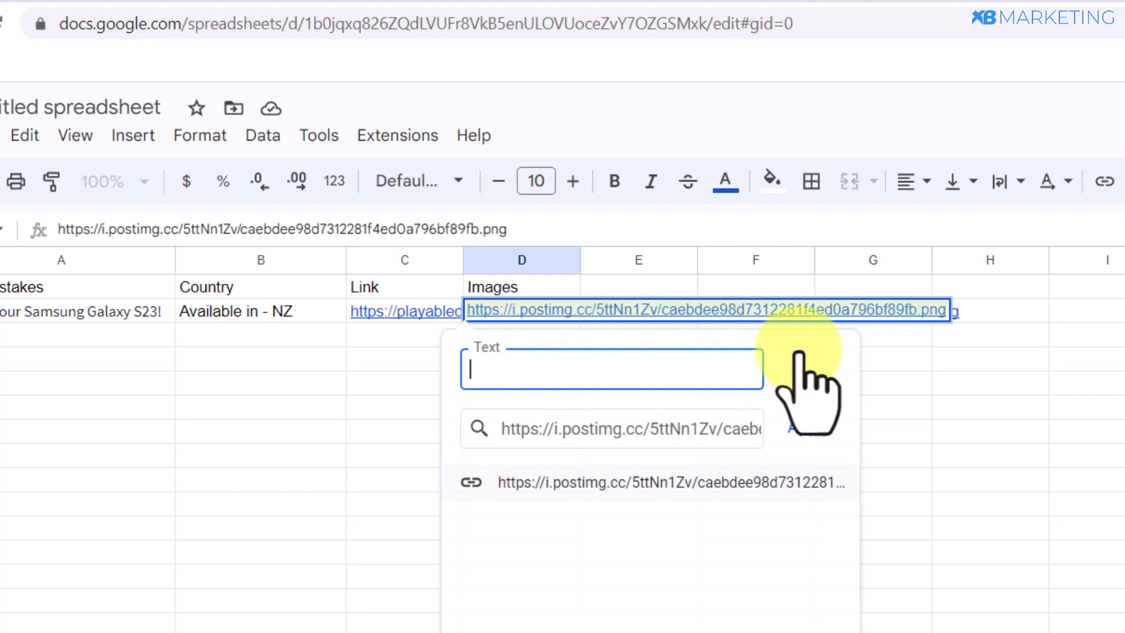
pyautogui.click(809, 428)
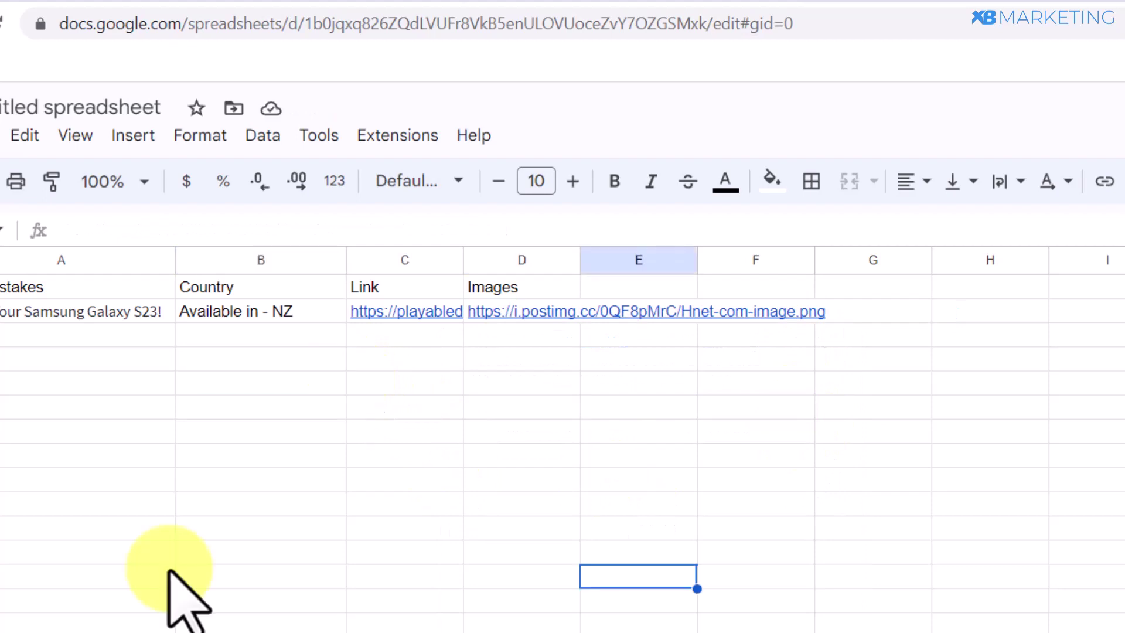
pyautogui.hotkey('ctrl', 's')
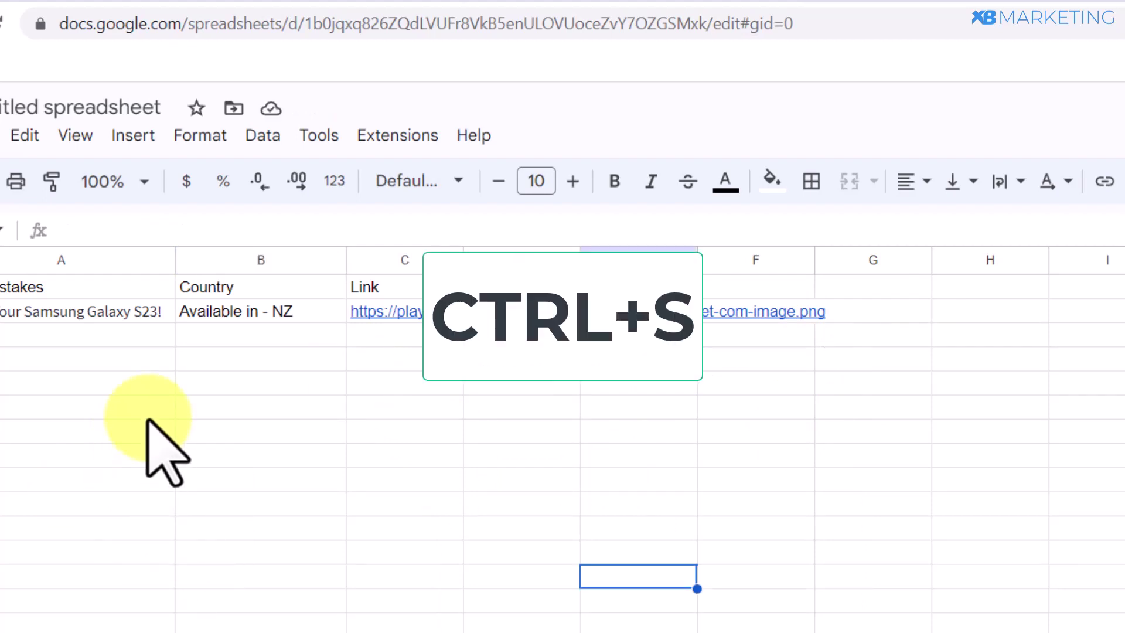
pyautogui.press('Right')
pyautogui.press('Up')
pyautogui.press('Up')
pyautogui.press('Up')
pyautogui.press('Up')
pyautogui.press('Up')
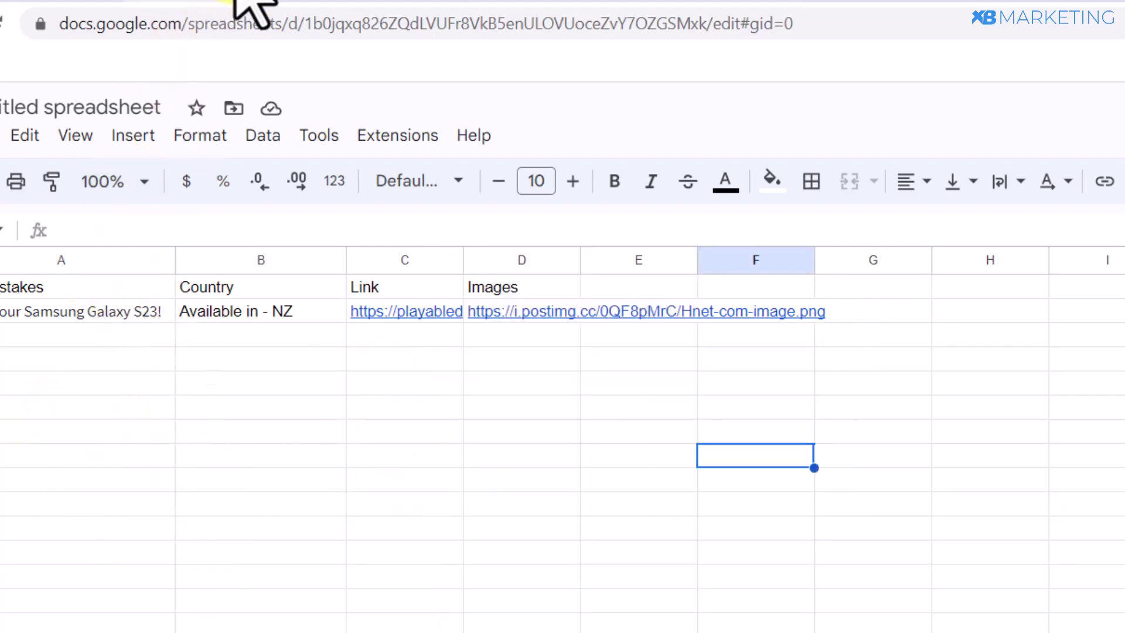
# - Switch back to the SpreadSimple website editor and refresh its content from the Google Sheet
pyautogui.click(75, 1)
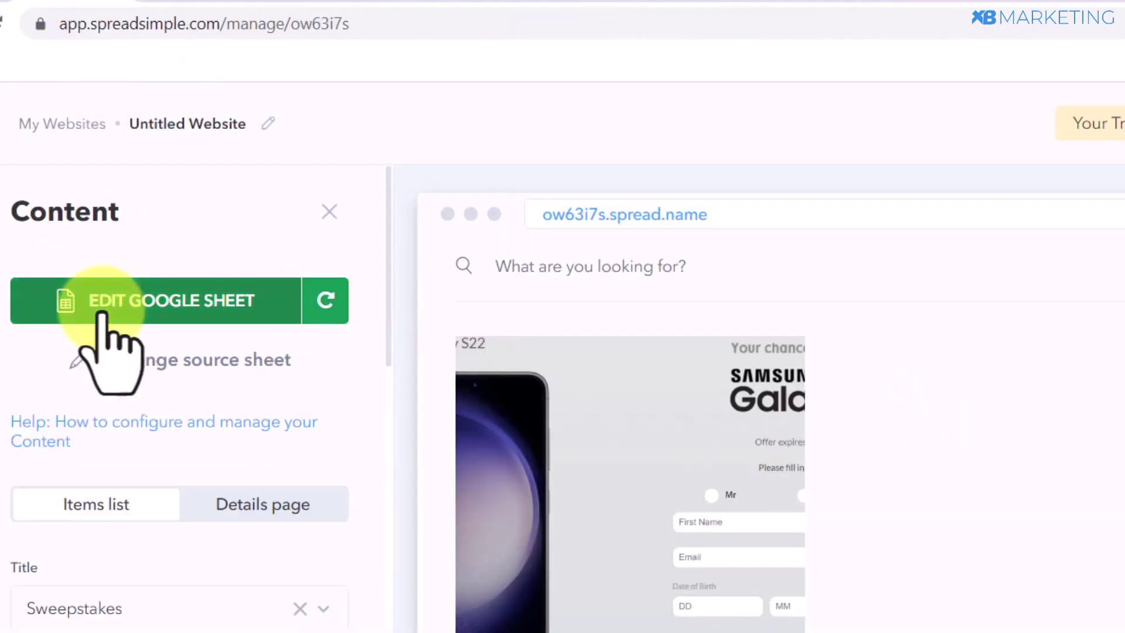
pyautogui.click(322, 302)
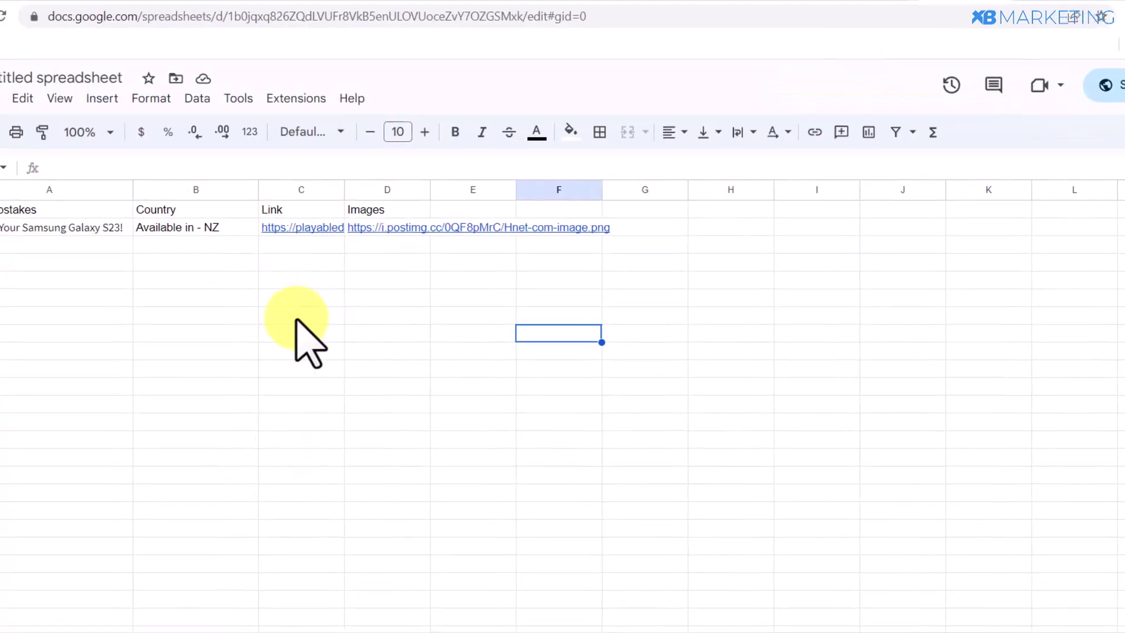
# - Add the $500 Cash App, iPhone 14 and Morison gift card offers to the Google Sheet and check their cards in the SpreadSimple preview
pyautogui.moveTo(20, 266); pyautogui.dragTo(533, 372)
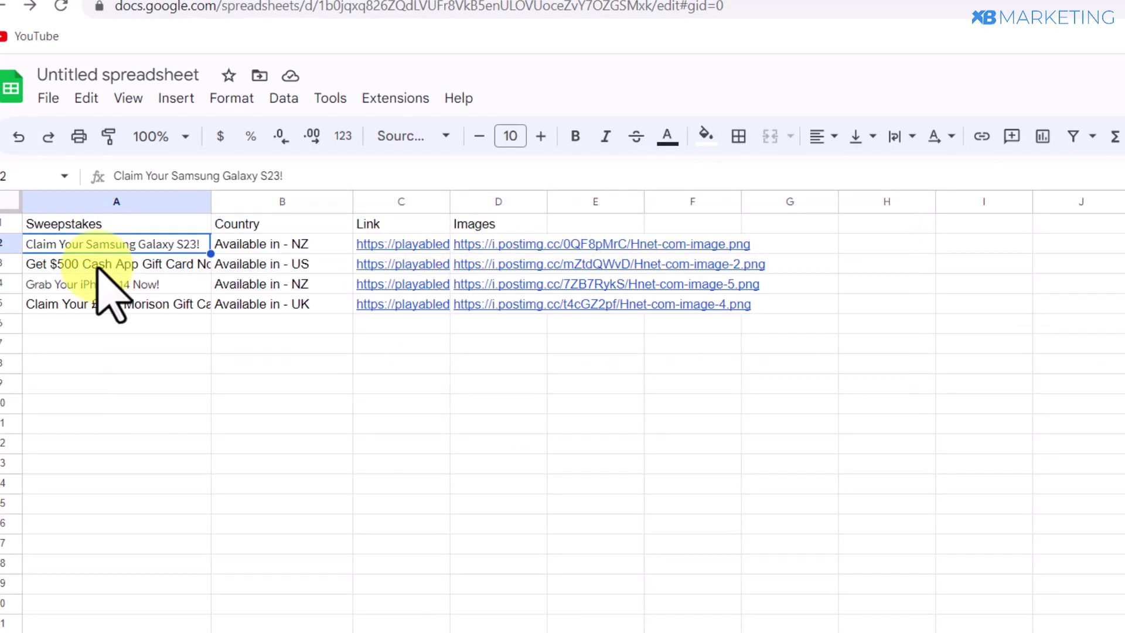
pyautogui.moveTo(96, 266); pyautogui.dragTo(203, 293)
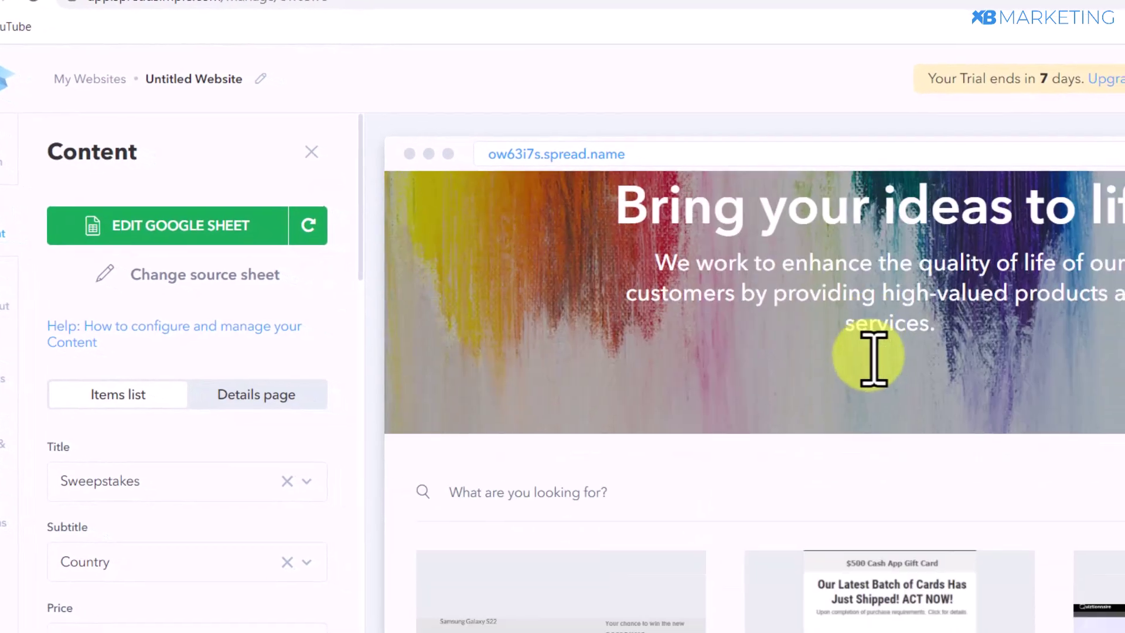
pyautogui.scroll(-6, 874, 357)
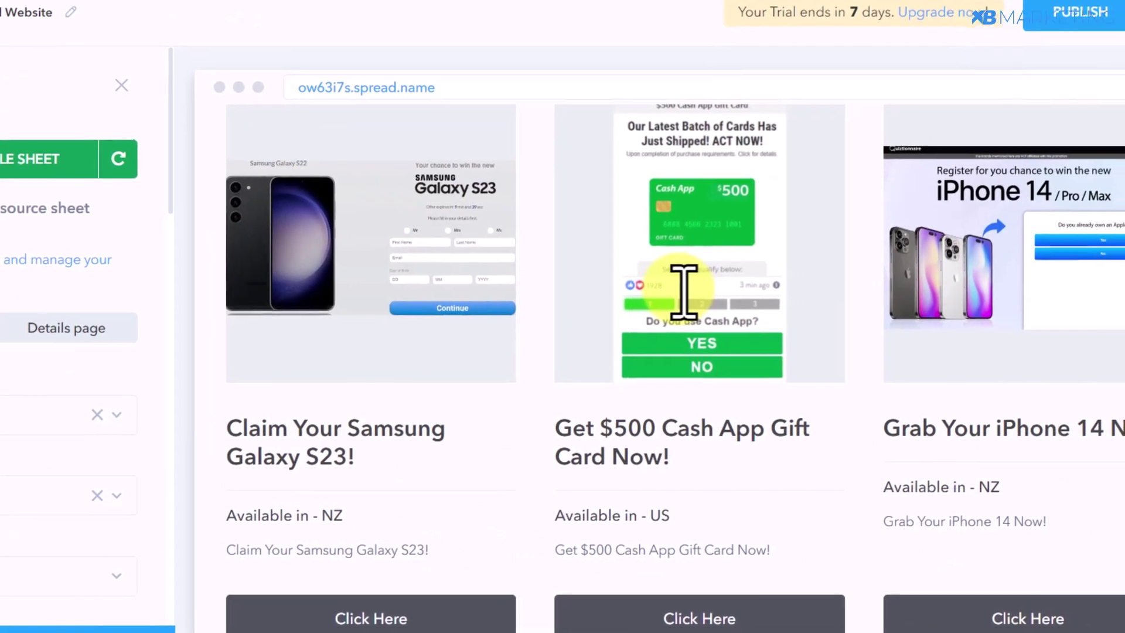
pyautogui.scroll(-2, 628, 302)
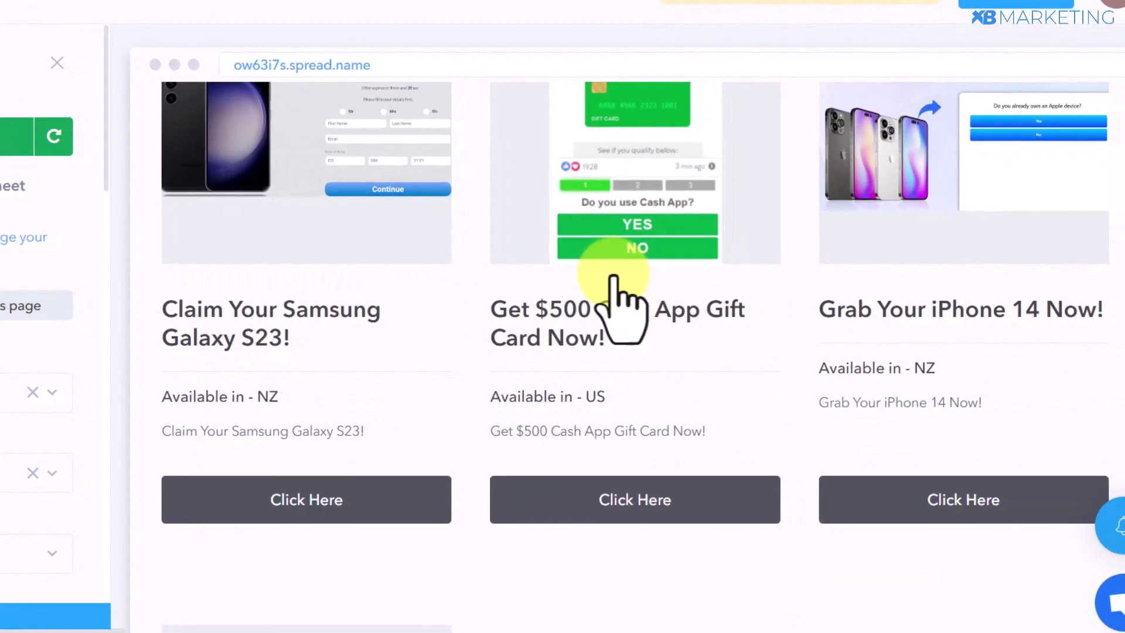
pyautogui.scroll(-5, 614, 304)
pyautogui.scroll(10, 615, 302)
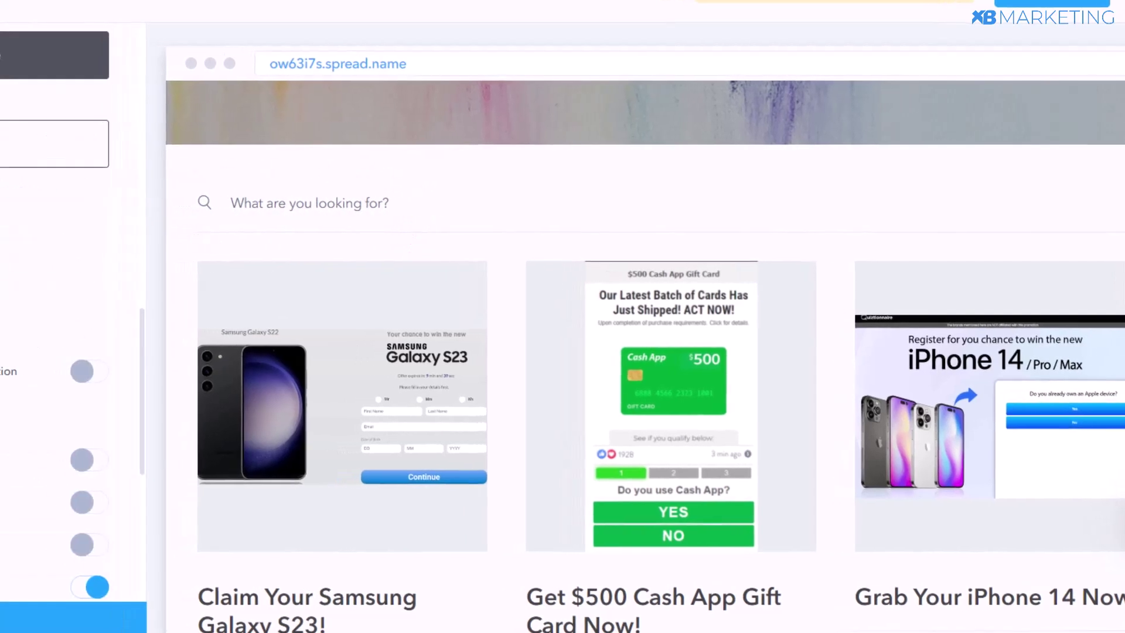
# - Turn off the search option in the website's content settings
pyautogui.scroll(-8, 7, 385)
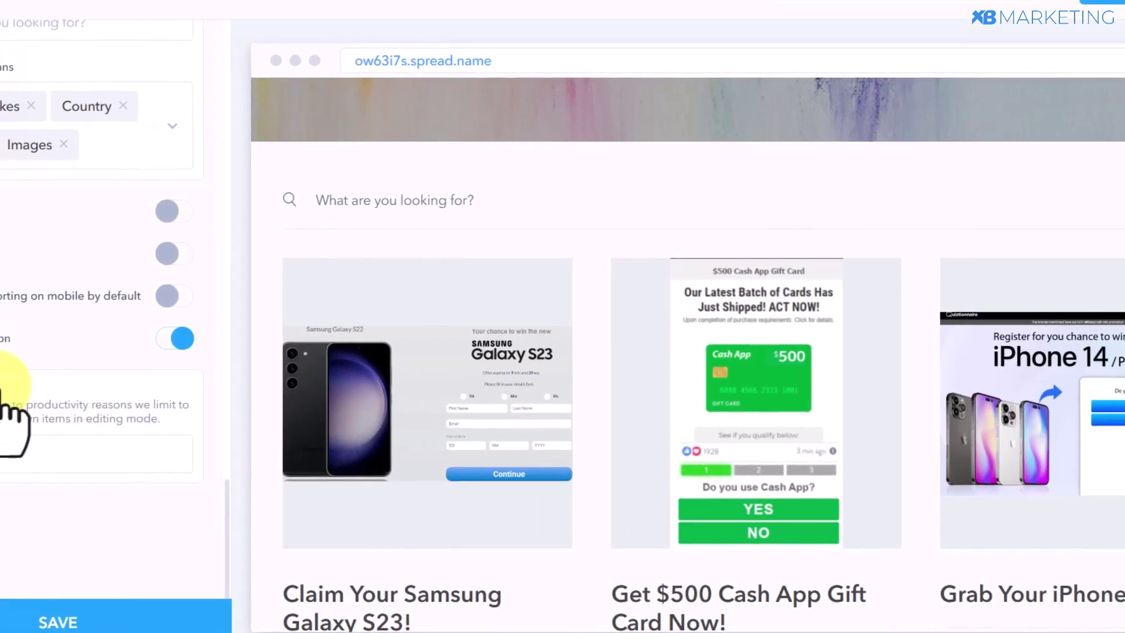
pyautogui.scroll(5, 117, 398)
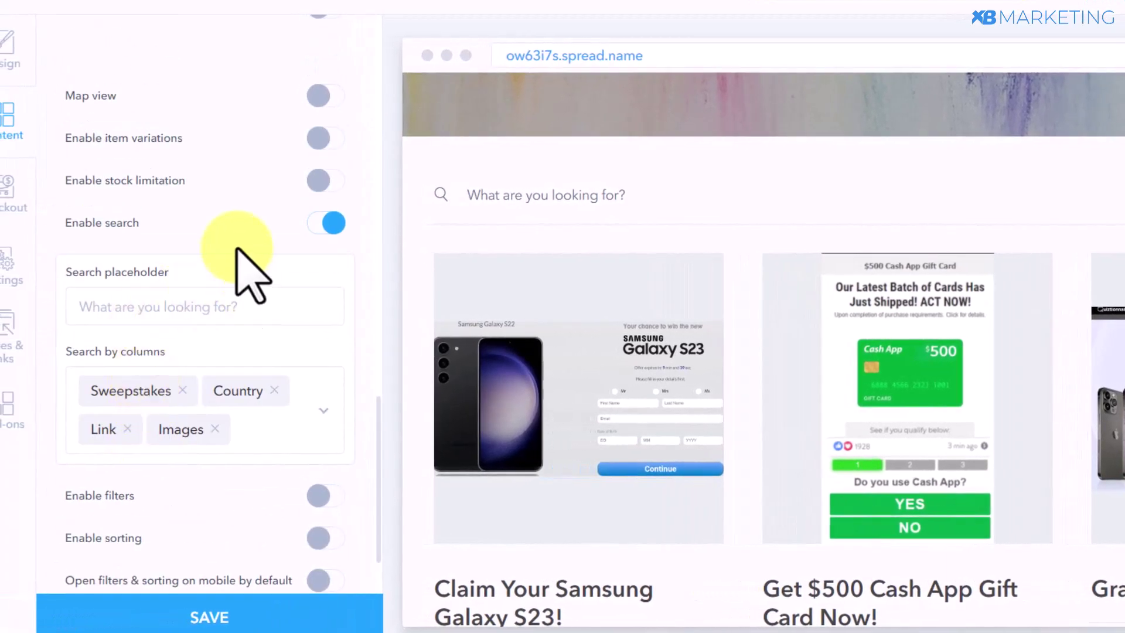
pyautogui.click(312, 230)
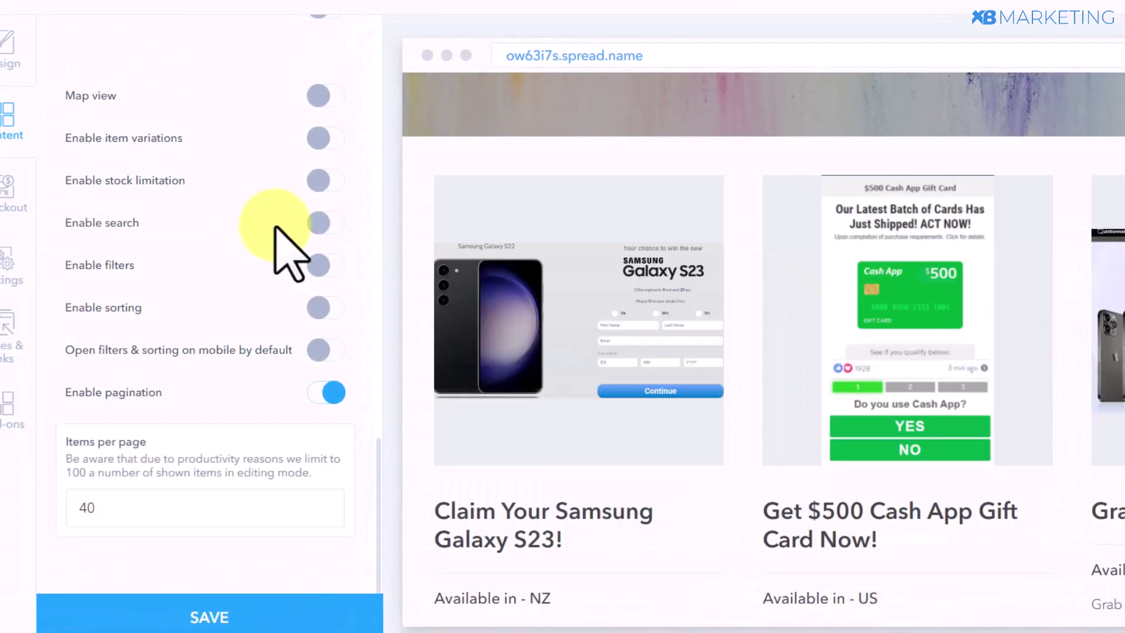
pyautogui.click(511, 256)
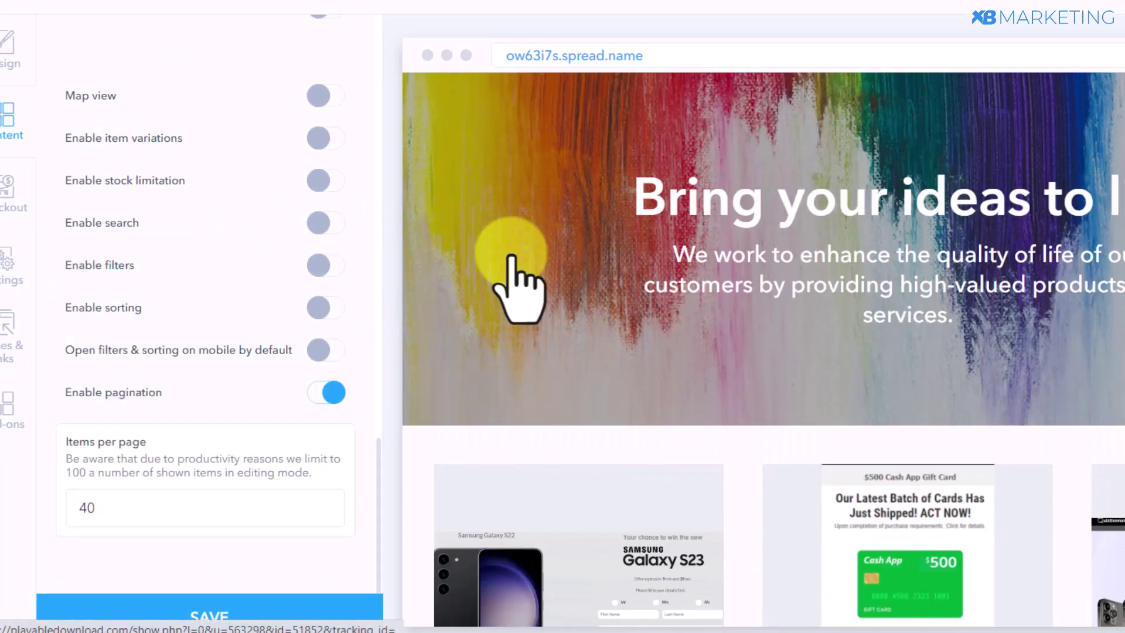
# - Remove the paint-stroke cover image from the home page intro in the website's design settings
pyautogui.click(5, 42)
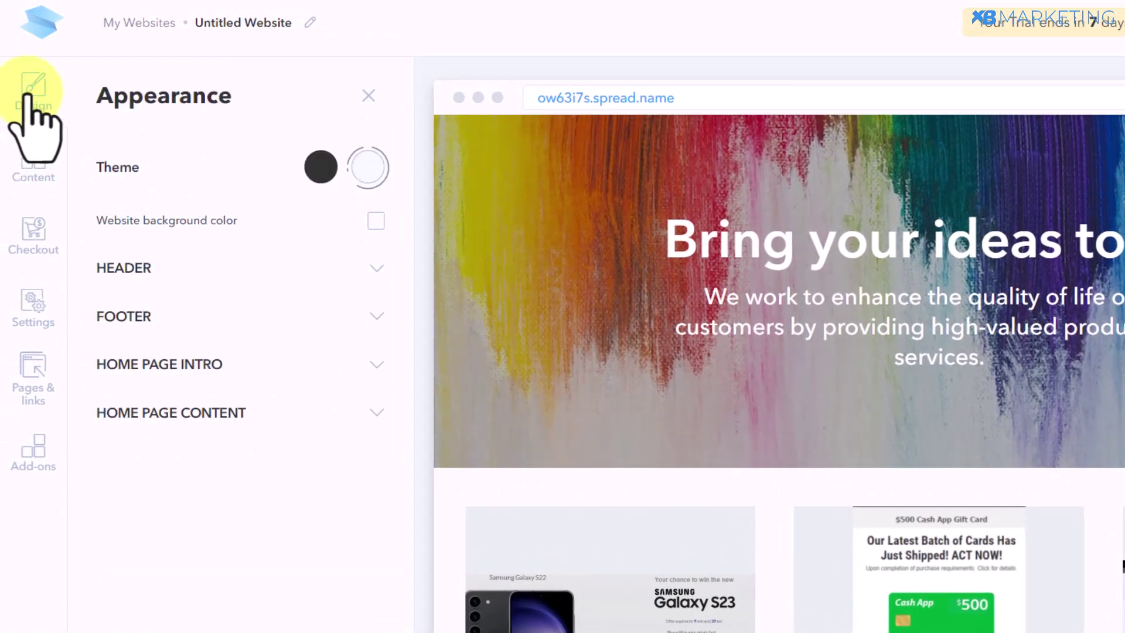
pyautogui.click(368, 367)
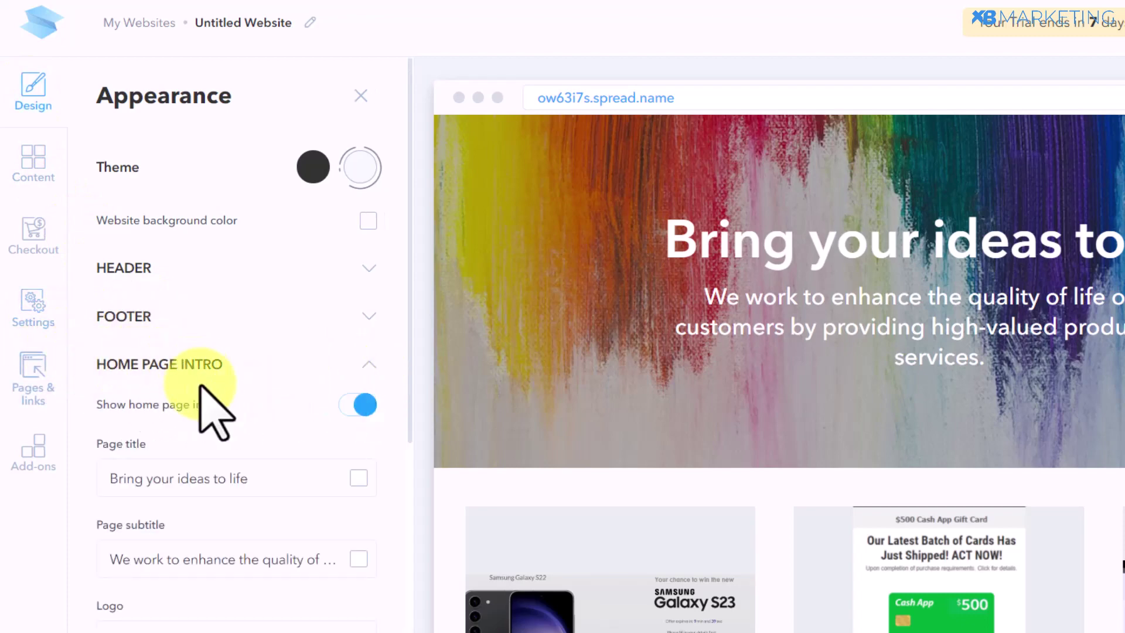
pyautogui.scroll(-5, 202, 387)
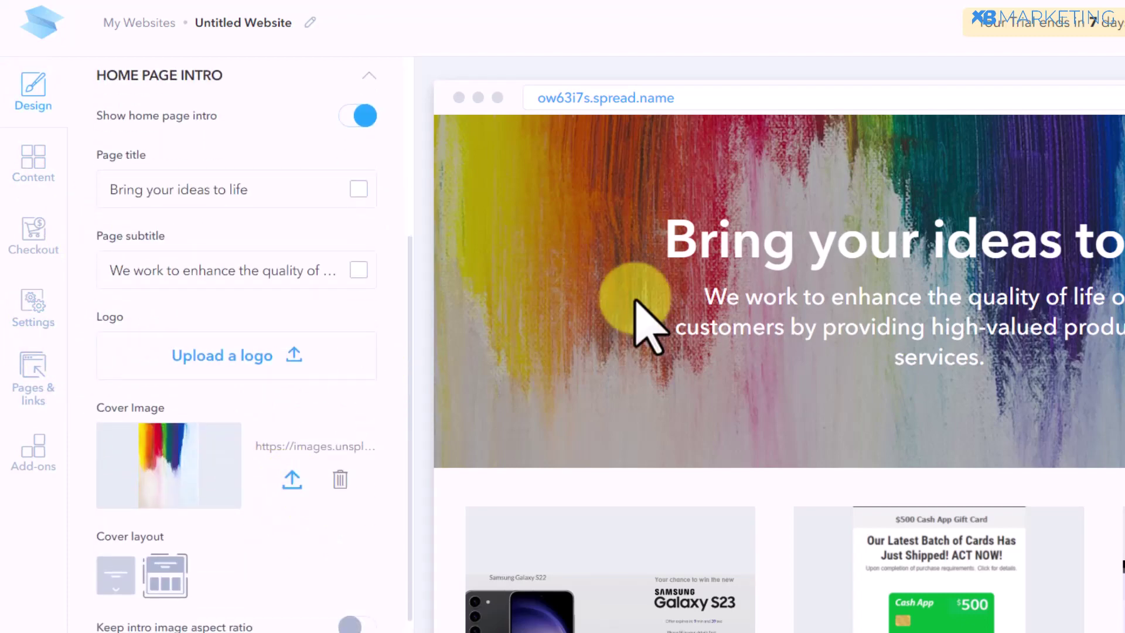
pyautogui.click(337, 477)
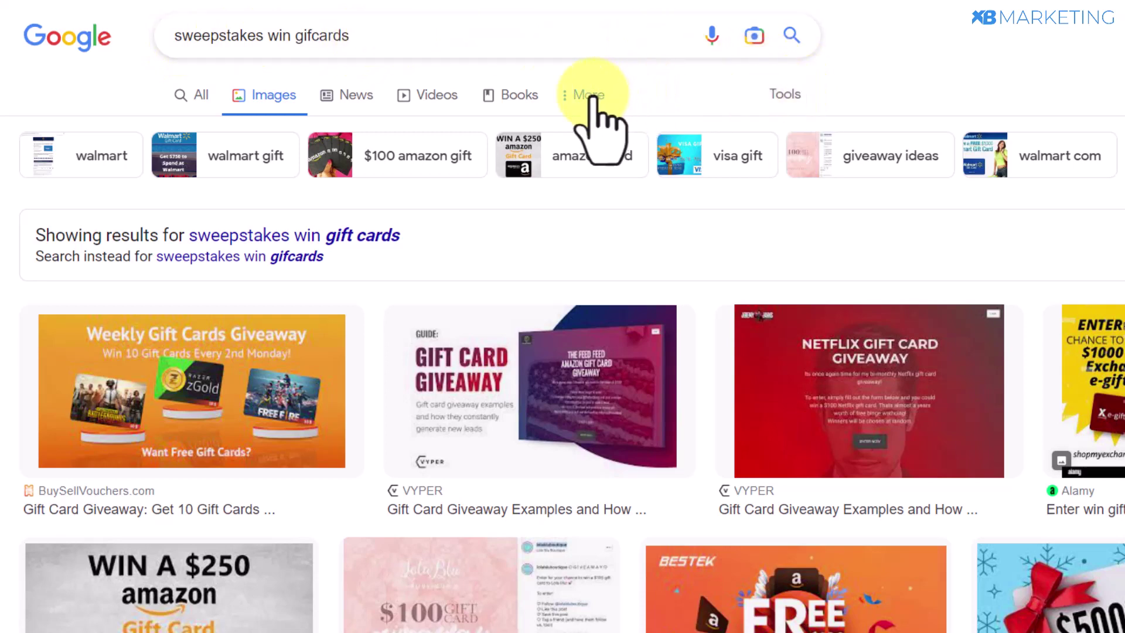
# - Switch to the Google Images results for "sweepstakes win gifcards" and open the Usage Rights filter
pyautogui.click(775, 98)
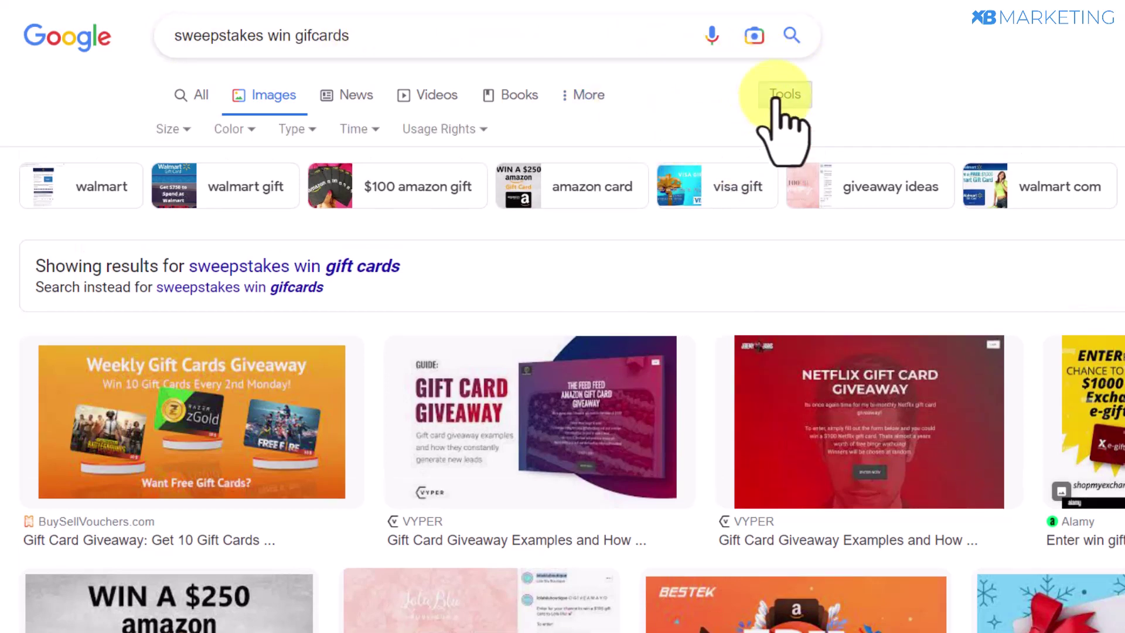
pyautogui.click(432, 130)
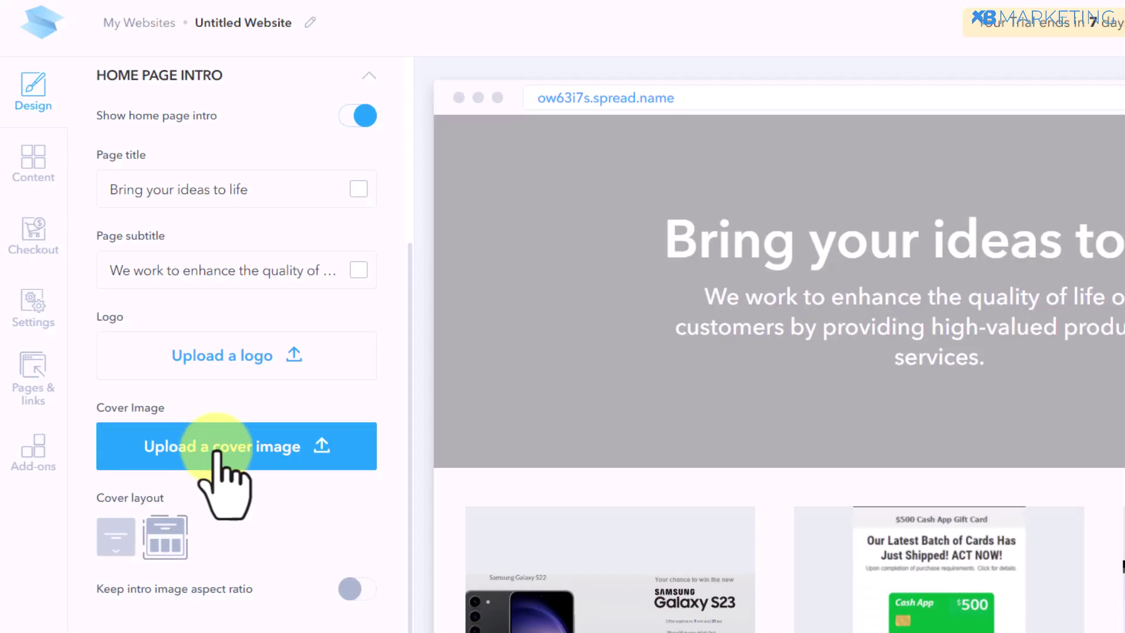
# - Upload the "Get Free Gift Cards" cover image in SpreadSimple, keeping its aspect ratio, and leave the intro's page title and subtitle blank
pyautogui.click(188, 447)
pyautogui.click(725, 434)
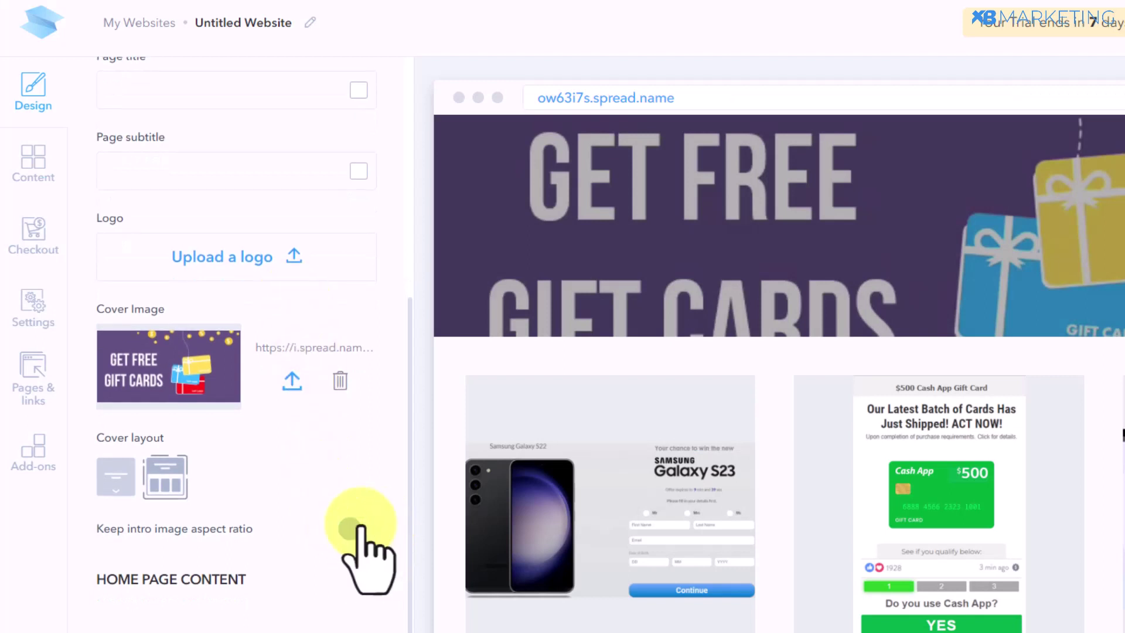
pyautogui.click(92, 532)
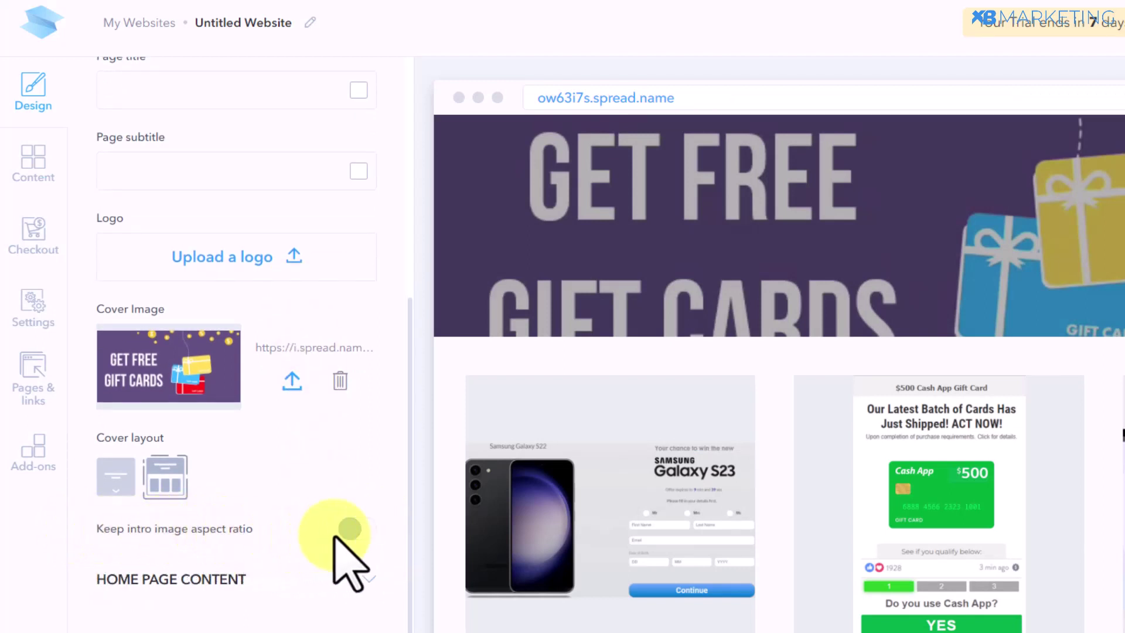
pyautogui.click(354, 530)
pyautogui.scroll(-3, 779, 397)
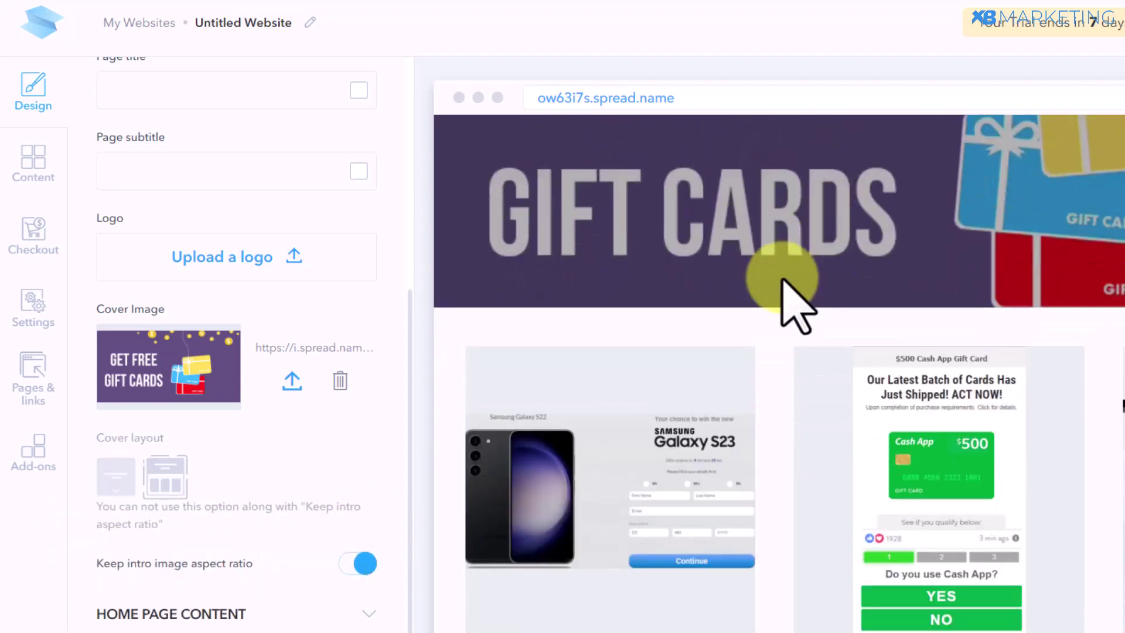
# - Review the website preview, examining the cover banner, offer cards and the country availability under each offer
pyautogui.scroll(-5, 794, 304)
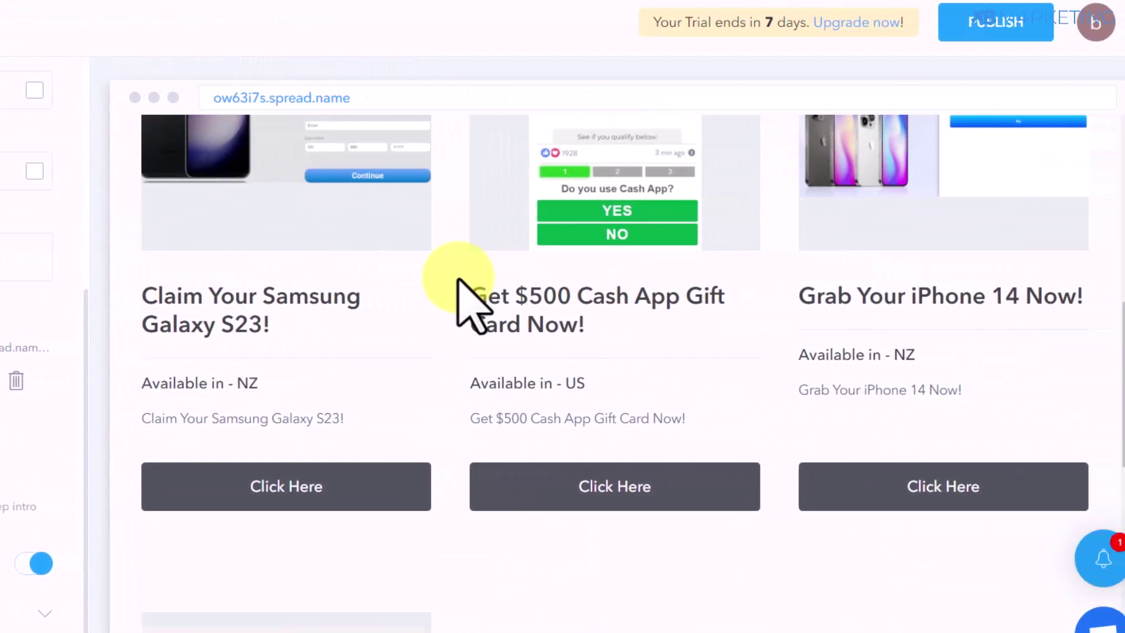
pyautogui.scroll(2, 794, 304)
pyautogui.scroll(5, 404, 303)
pyautogui.scroll(-4, 407, 307)
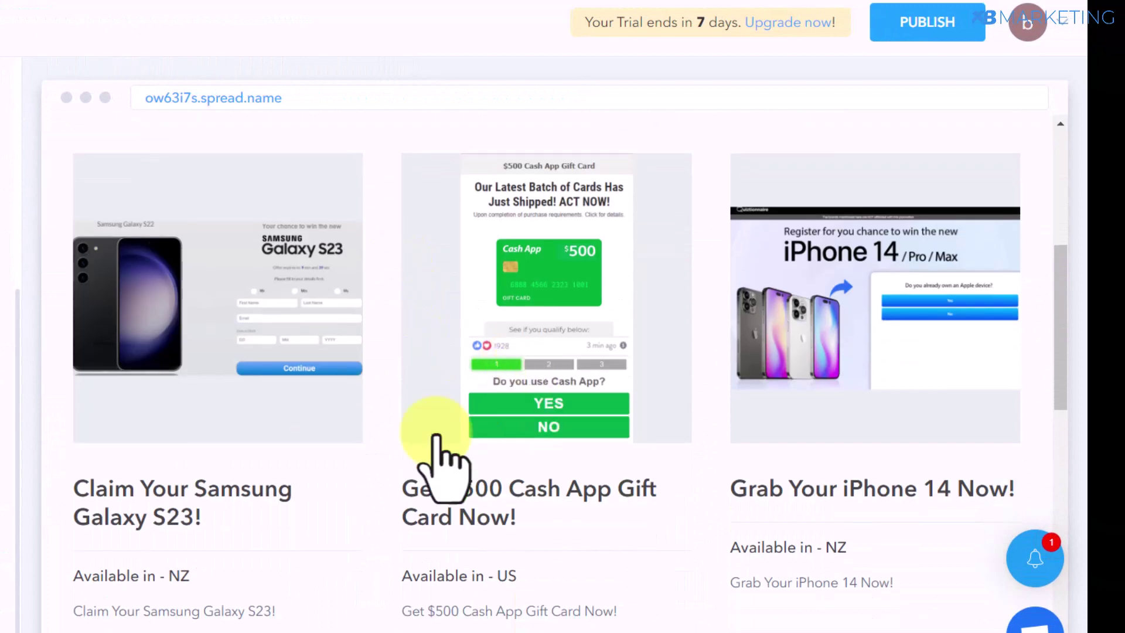
pyautogui.scroll(-2, 229, 526)
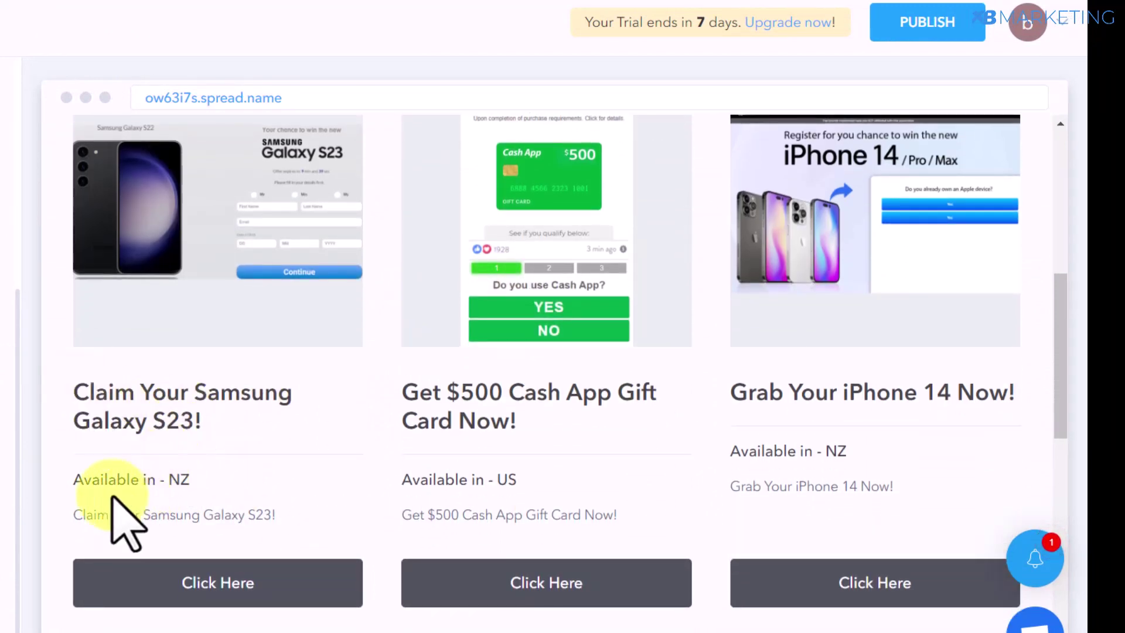
pyautogui.moveTo(68, 486); pyautogui.dragTo(225, 486)
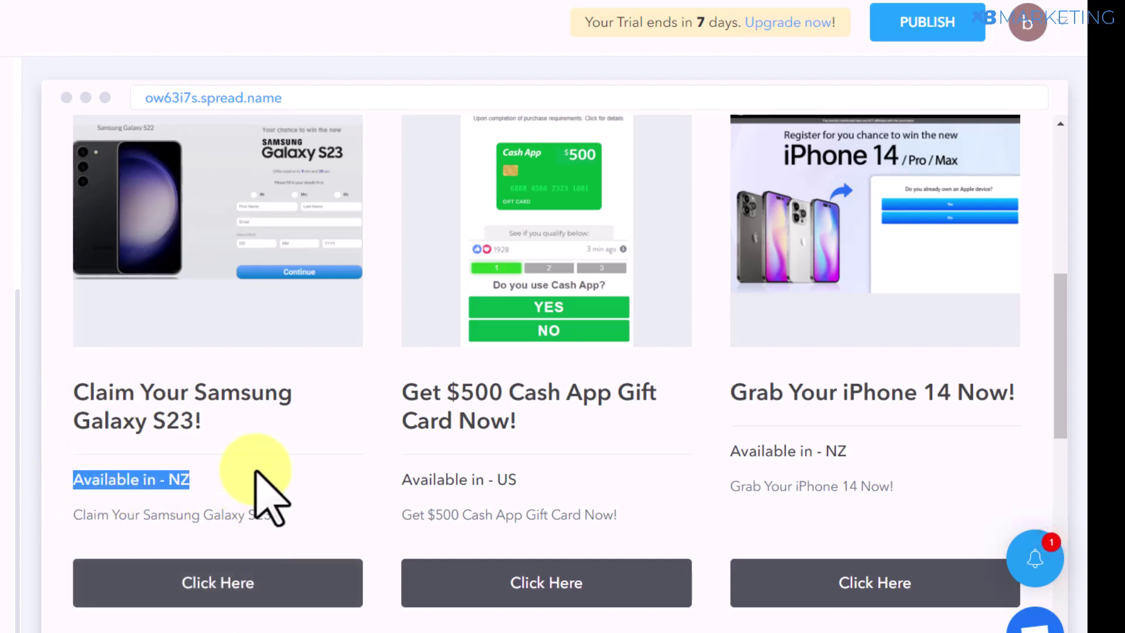
pyautogui.click(258, 404)
pyautogui.scroll(-7, 252, 422)
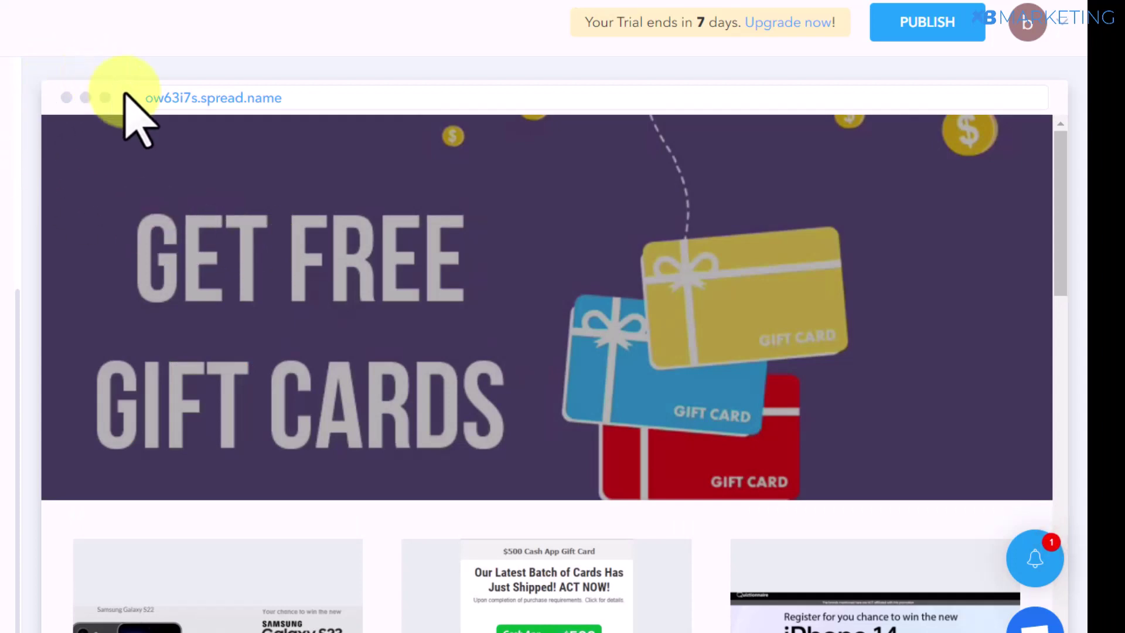
# - Start publishing the website and save giveawaygigs.spread.name as its domain
pyautogui.moveTo(510, 101)
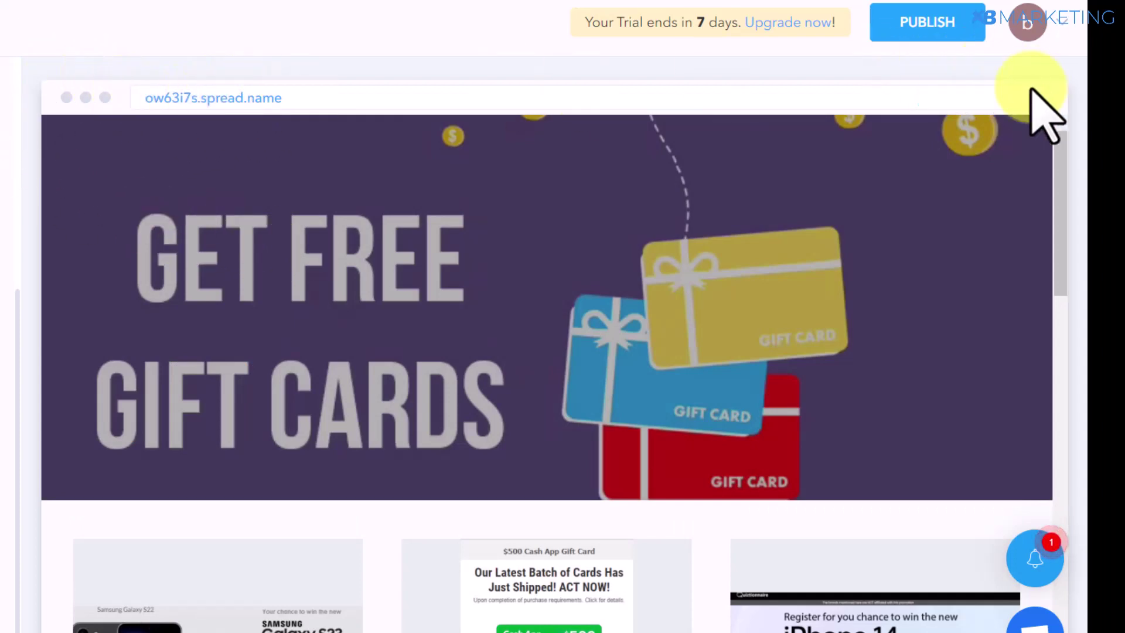
pyautogui.click(976, 98)
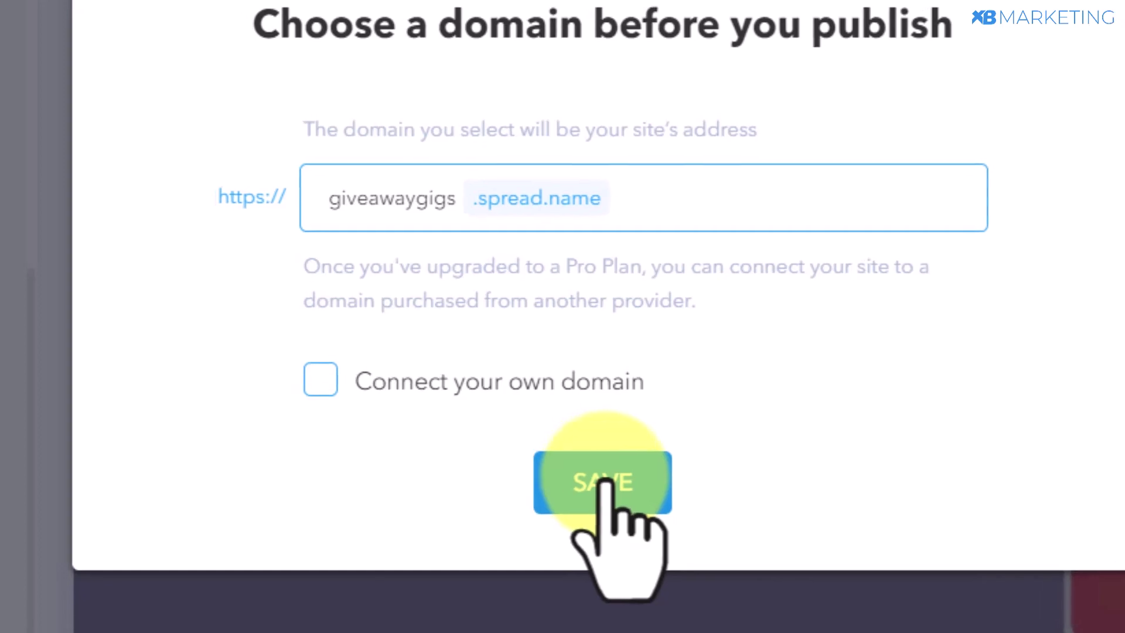
pyautogui.click(603, 479)
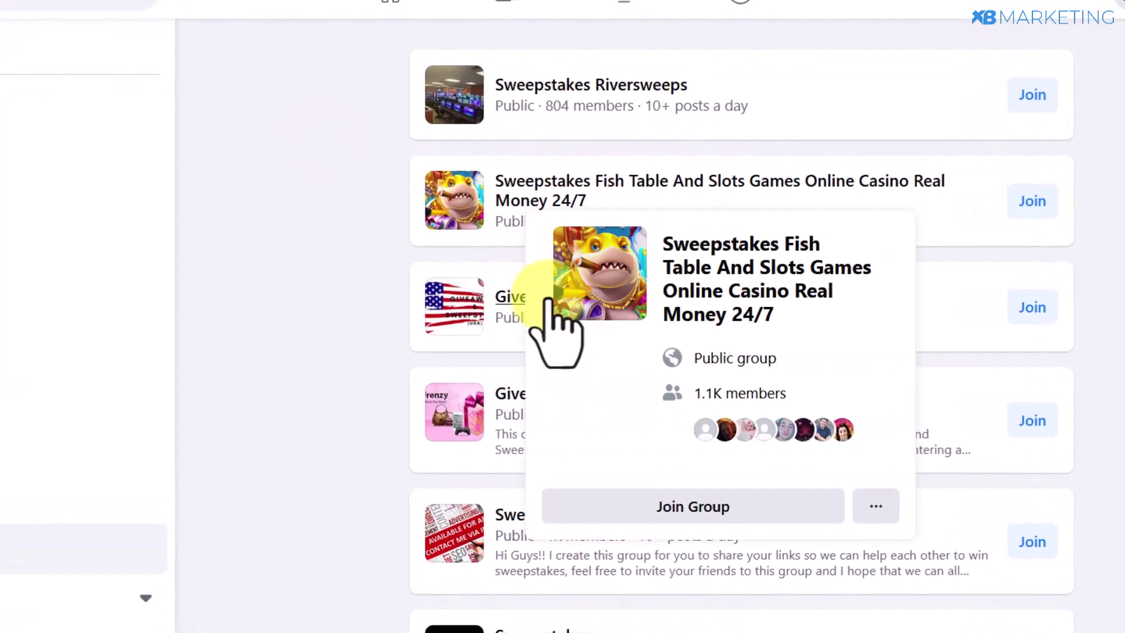
# - Switch to Facebook, browse the sweepstakes groups and start a post in the Sweepstakes - Giveaways & Contest group
pyautogui.moveTo(515, 299)
pyautogui.scroll(-4, 363, 285)
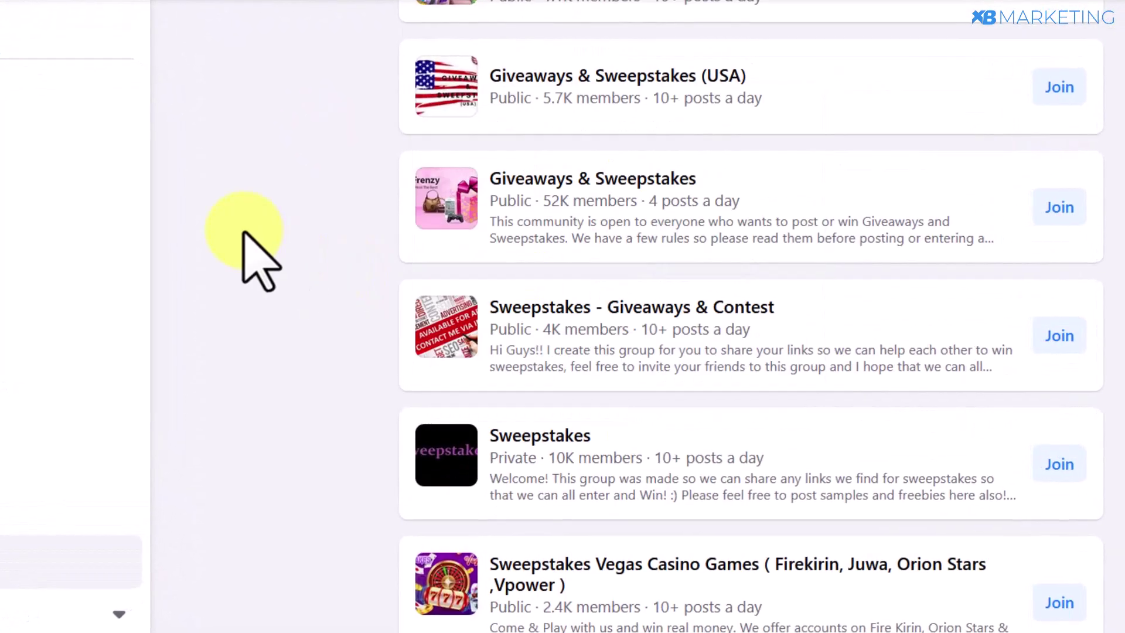
pyautogui.moveTo(557, 187)
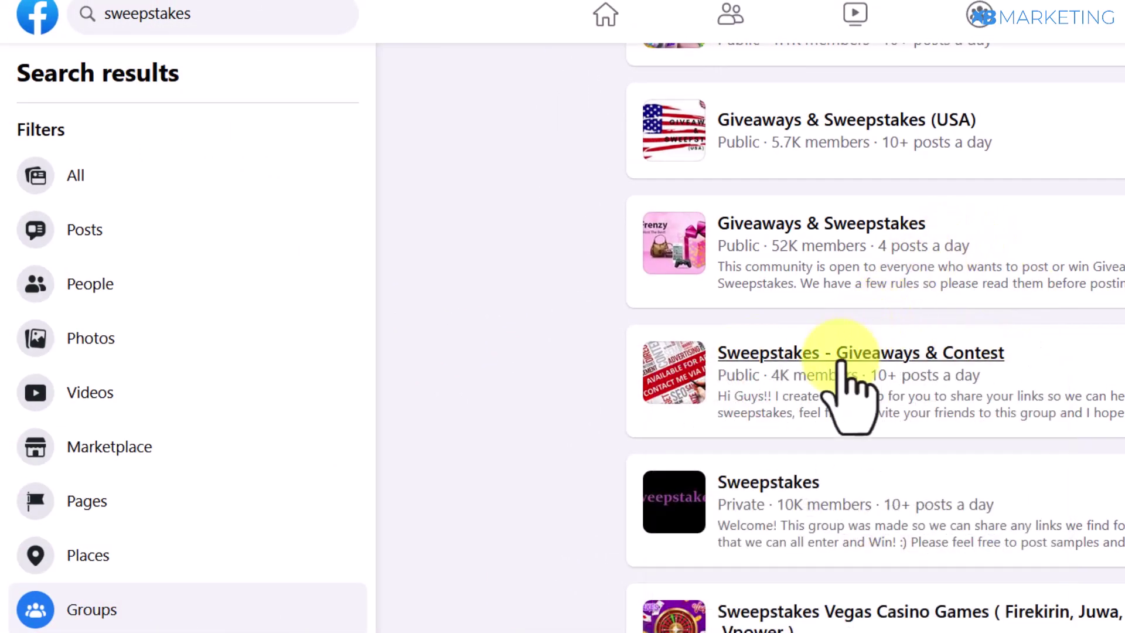
pyautogui.moveTo(842, 360)
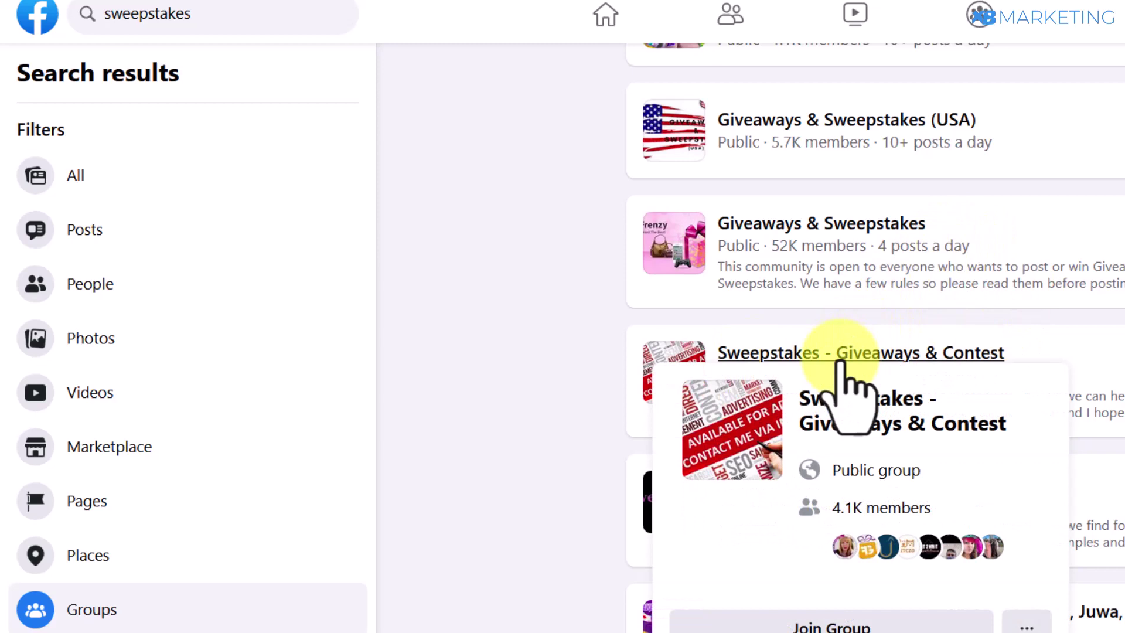
pyautogui.click(842, 360)
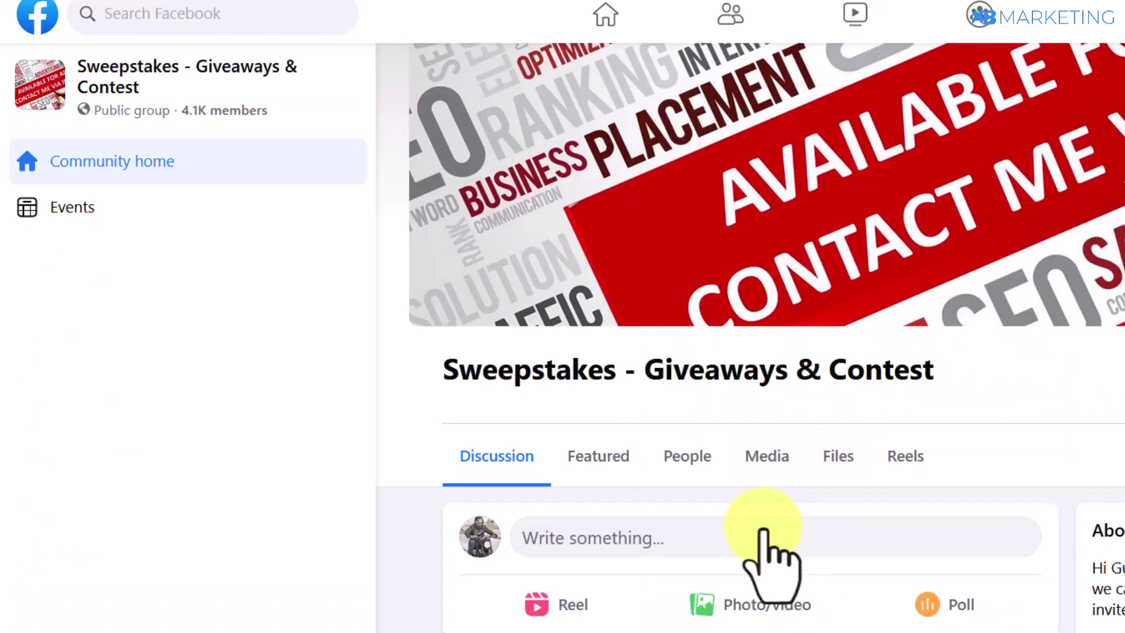
pyautogui.click(632, 543)
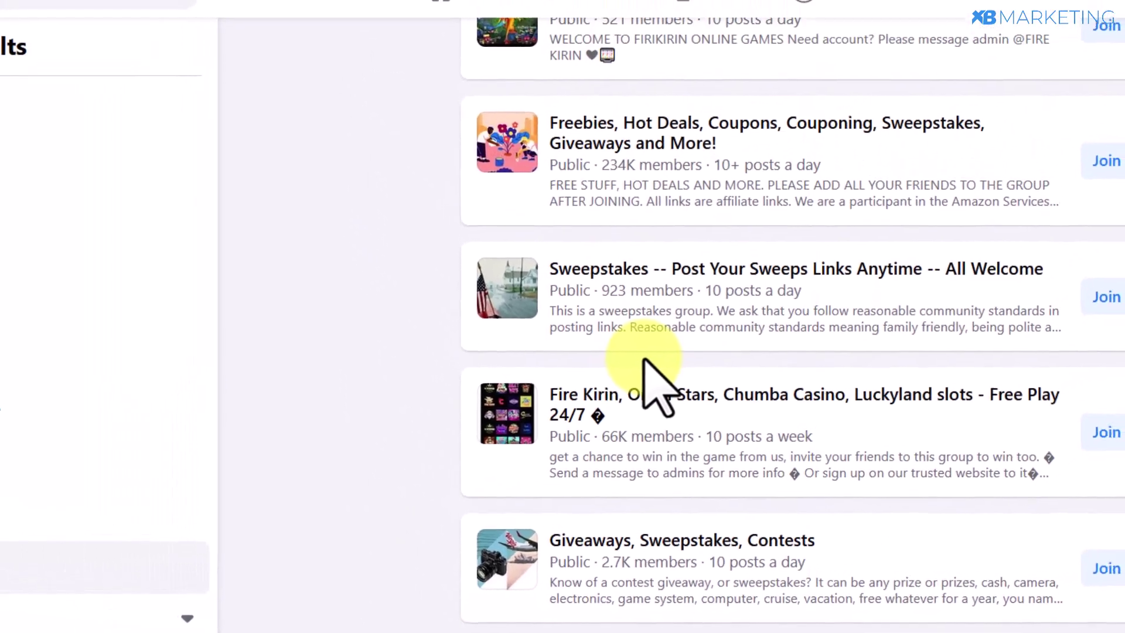
pyautogui.scroll(-2, 645, 361)
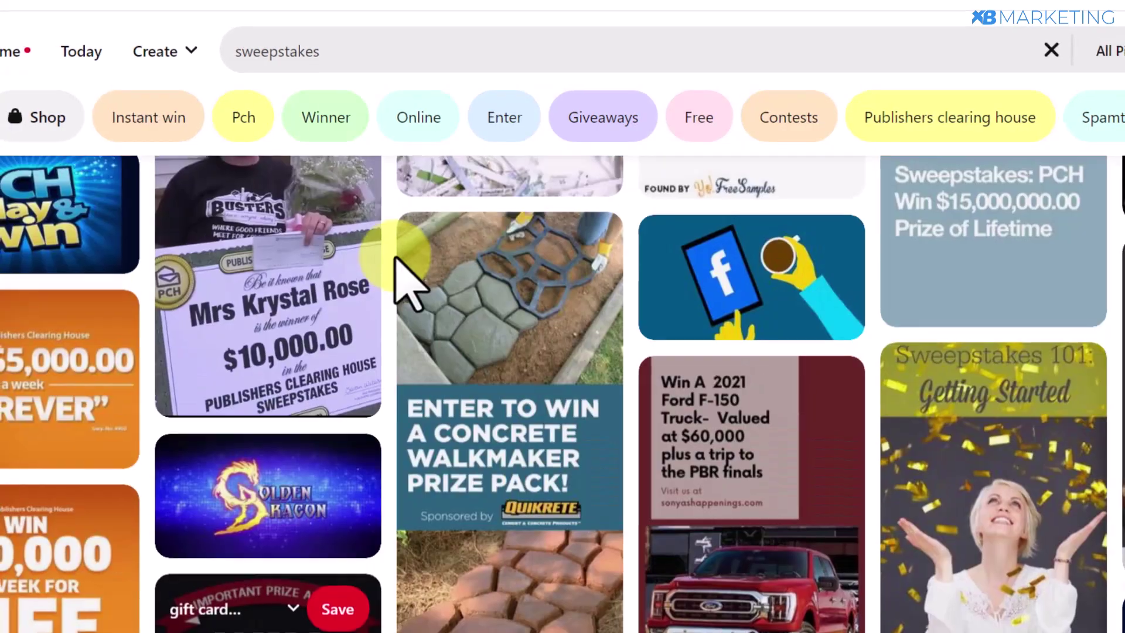
# - Switch to Pinterest and look through the pins for the search term "sweepstakes"
pyautogui.scroll(10, 422, 252)
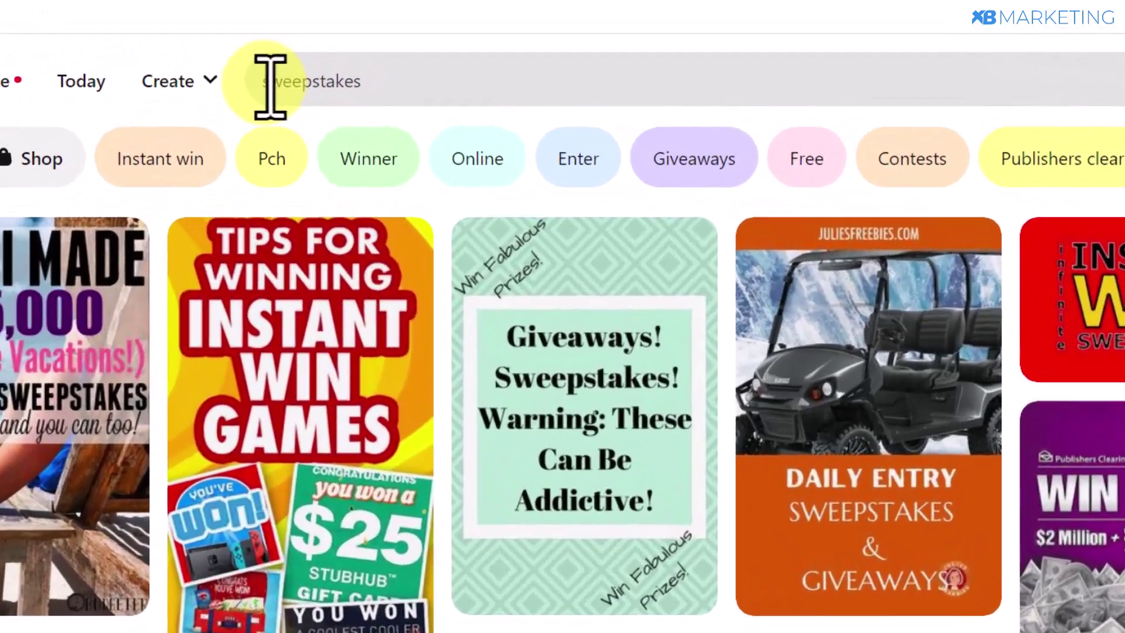
pyautogui.moveTo(277, 63); pyautogui.dragTo(378, 61)
pyautogui.press('Escape')
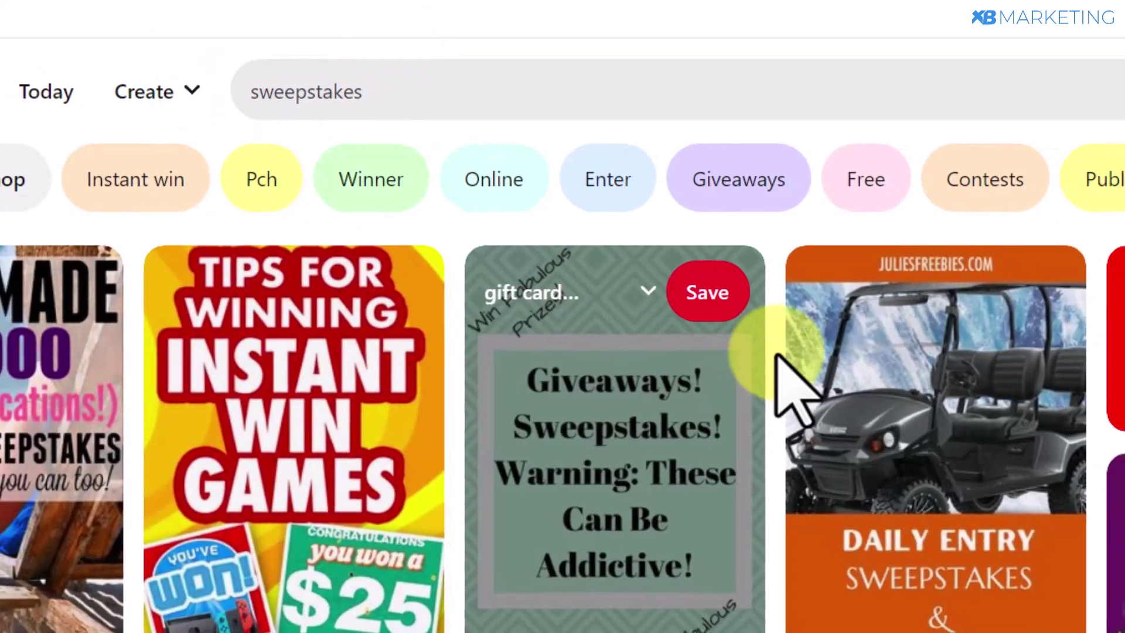
pyautogui.scroll(-3, 791, 389)
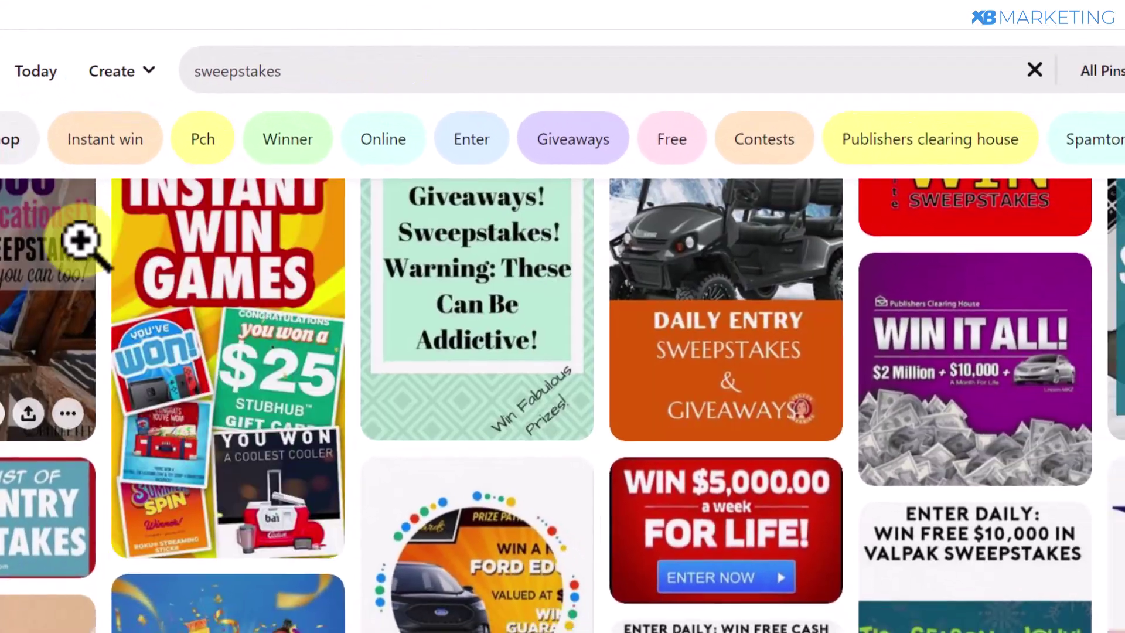
# - Browse further through the sweepstakes pins and open the "Win $2,000,000 Plus Cash For Life" pin to read its description and comments
pyautogui.scroll(-5, 244, 322)
pyautogui.scroll(-3, 293, 293)
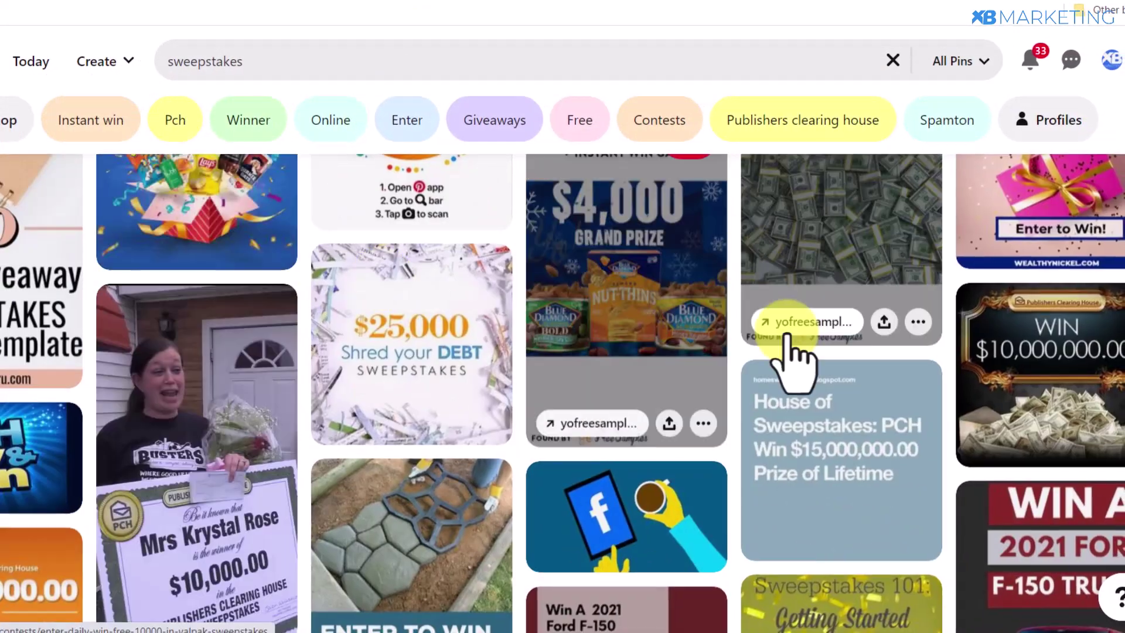
pyautogui.scroll(-3, 328, 322)
pyautogui.scroll(-5, 168, 294)
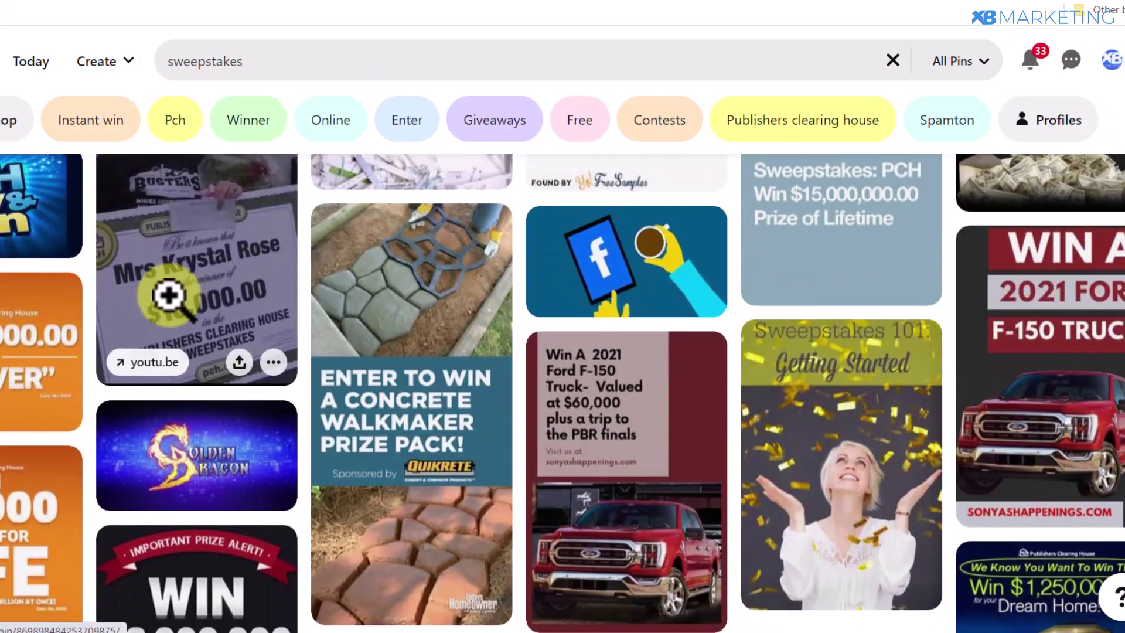
pyautogui.scroll(-3, 392, 401)
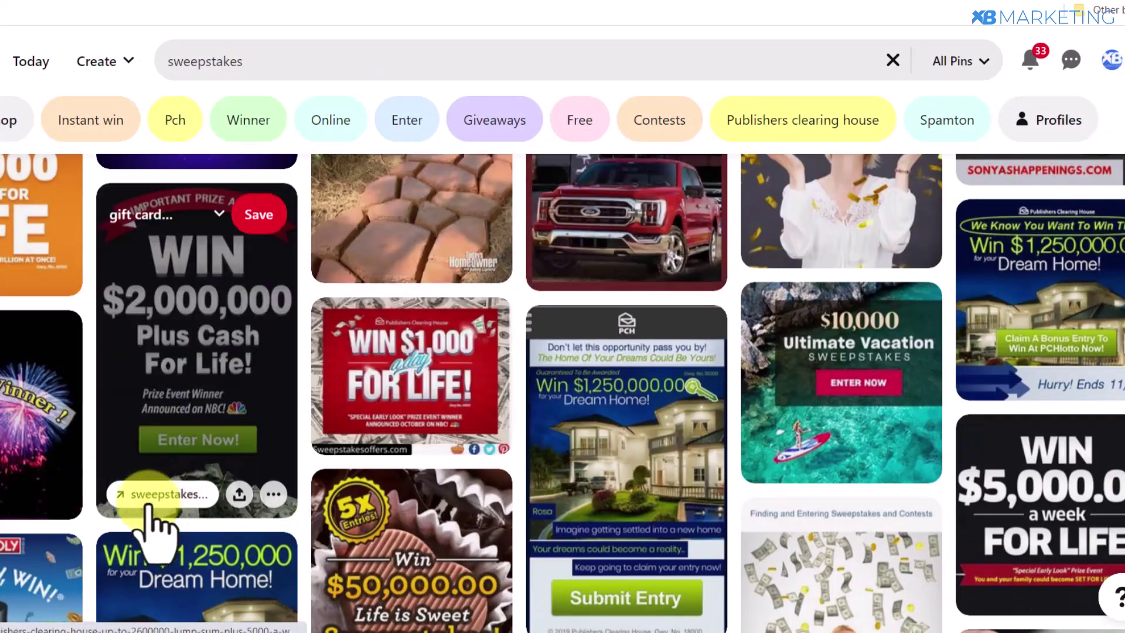
pyautogui.click(168, 322)
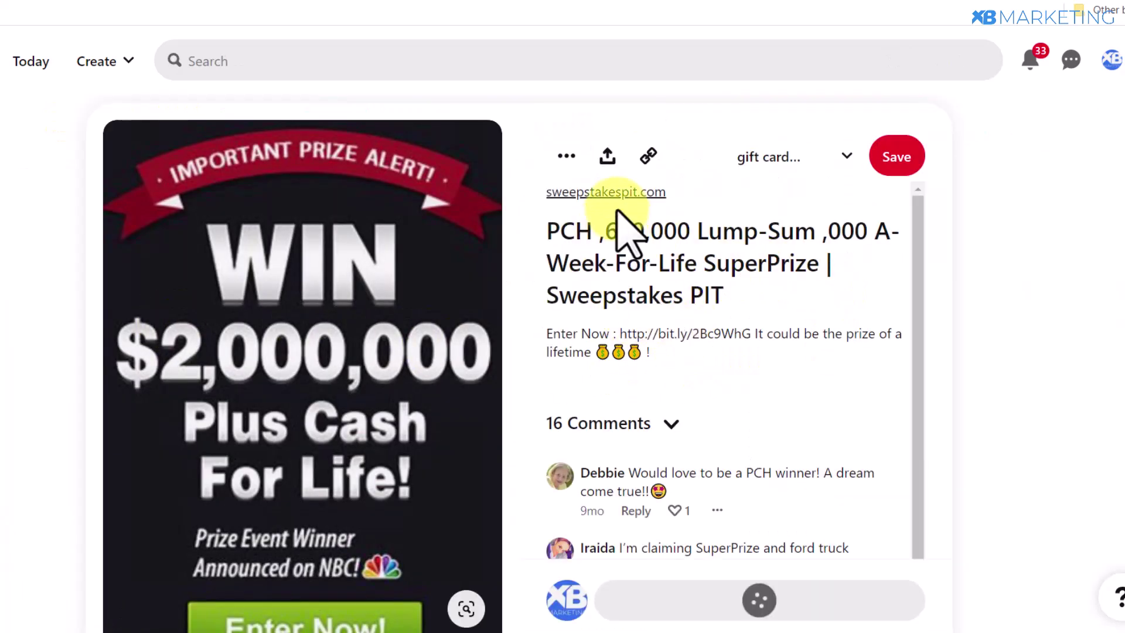
pyautogui.scroll(-3, 620, 244)
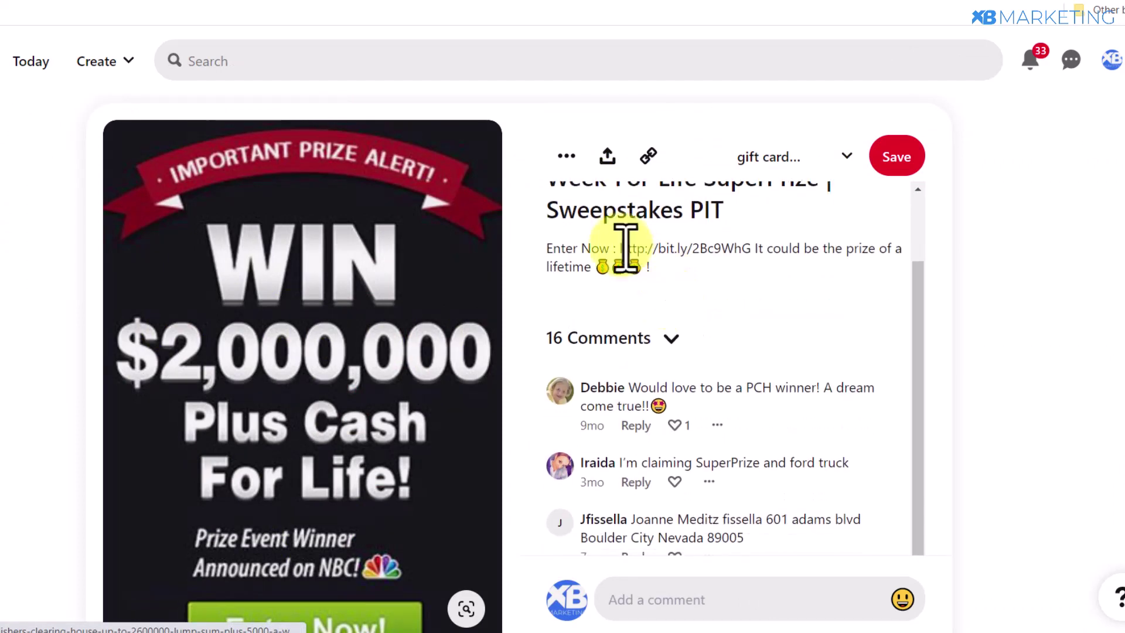
# - Follow the pin's sweepstakespit.com link and read through the Publishers Clearing House giveaway page
pyautogui.scroll(3, 623, 239)
pyautogui.click(611, 195)
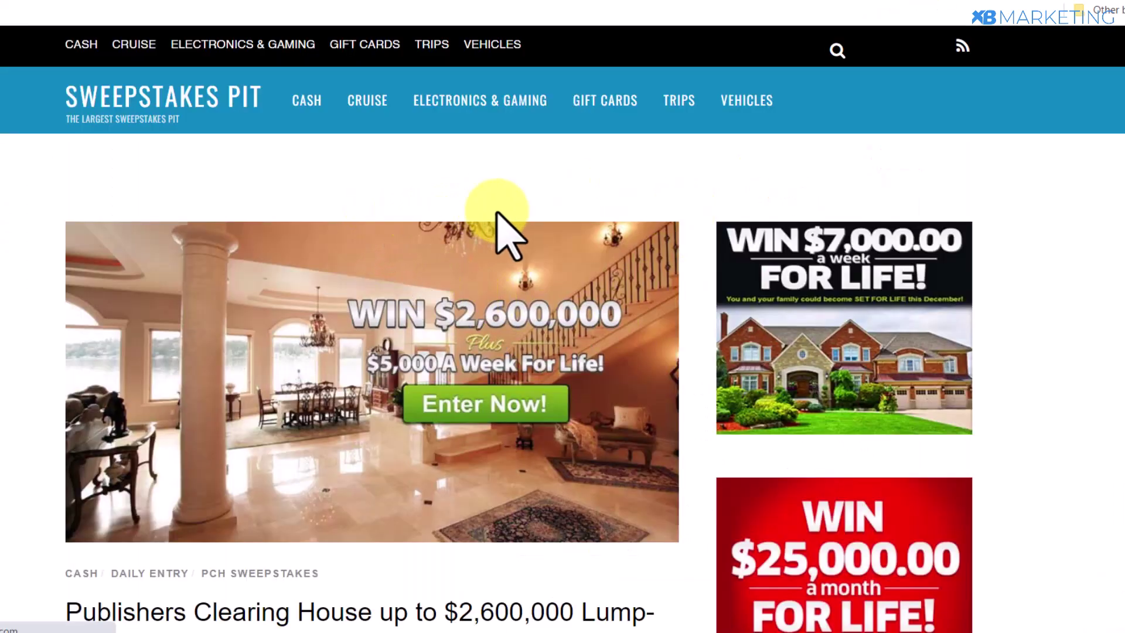
pyautogui.scroll(-8, 673, 327)
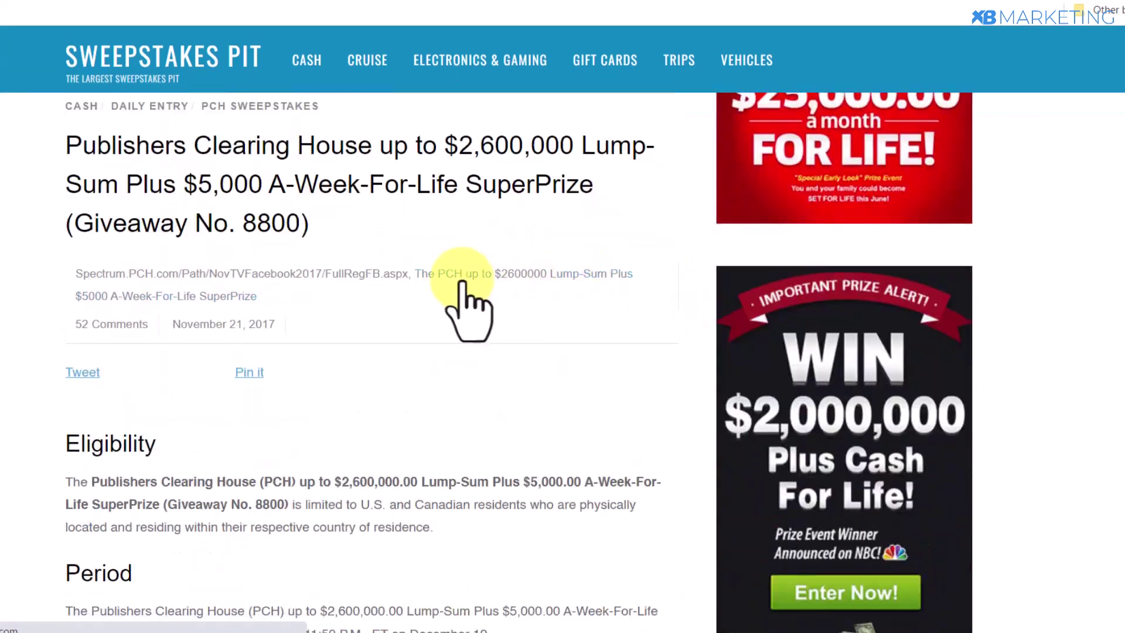
pyautogui.scroll(-6, 648, 314)
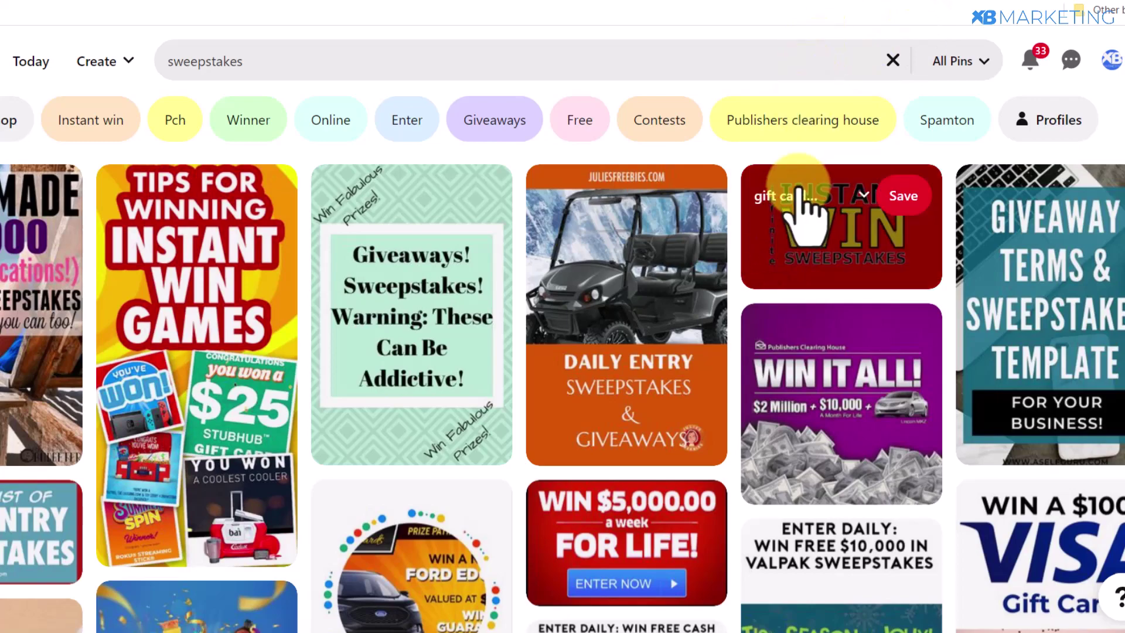
# - Look through the sweepstakes search results again, then revisit the "Win $2,000,000" pin and examine the related pins beneath it
pyautogui.scroll(-5, 575, 307)
pyautogui.scroll(-5, 408, 381)
pyautogui.click(410, 397)
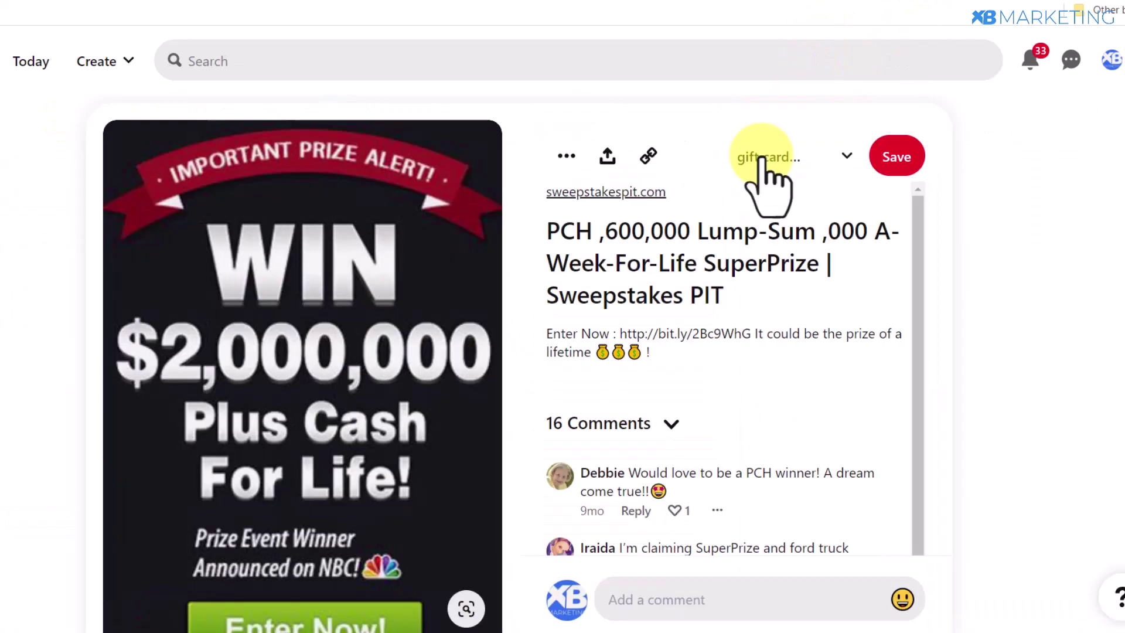
pyautogui.scroll(-2, 584, 300)
pyautogui.hotkey('alt', 'Left')
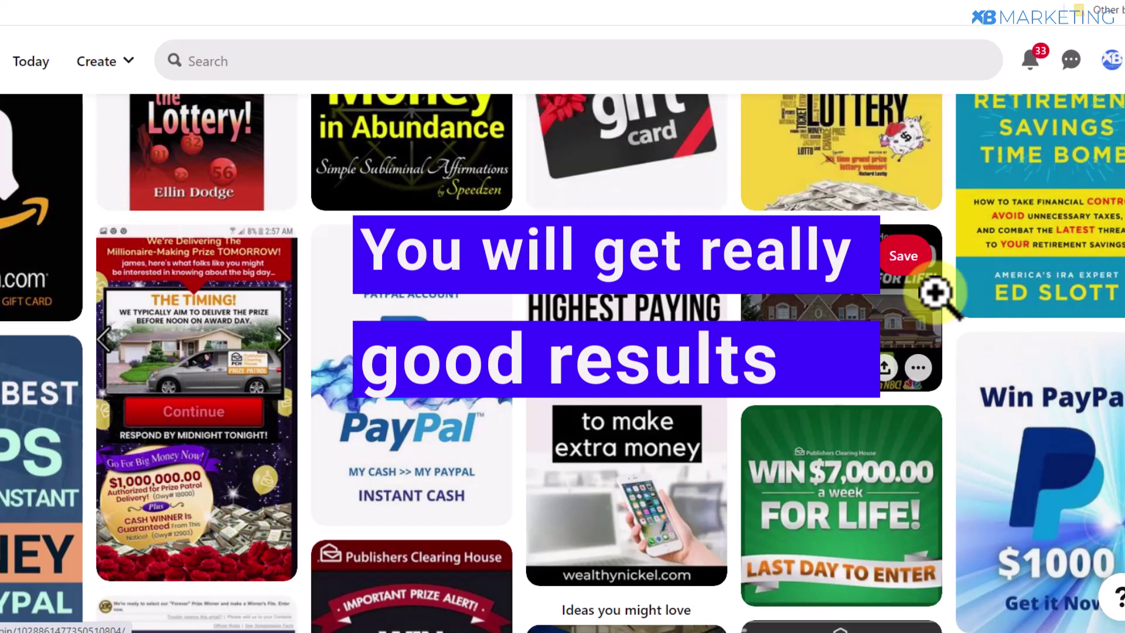
pyautogui.scroll(1, 934, 291)
pyautogui.hotkey('alt', 'Right')
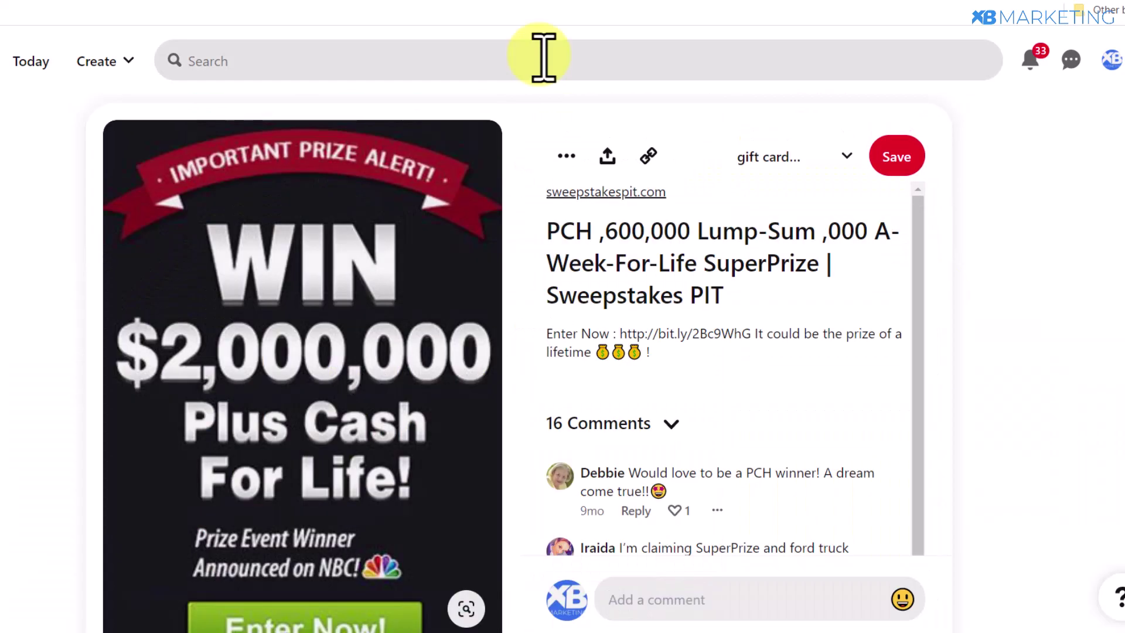